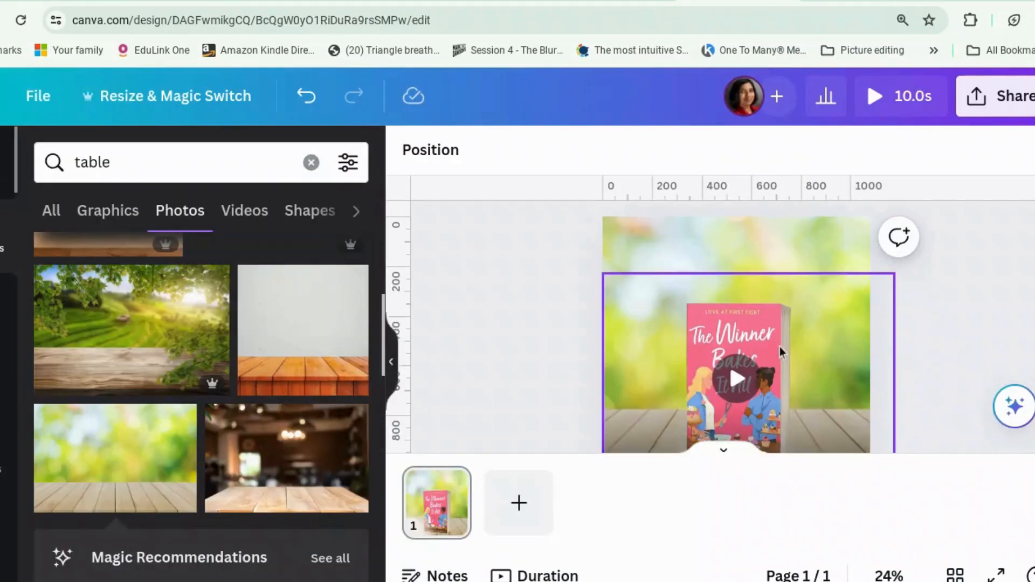
- Preview the animated book mockup design with the wooden table background
scroll(780, 351, down, 2)
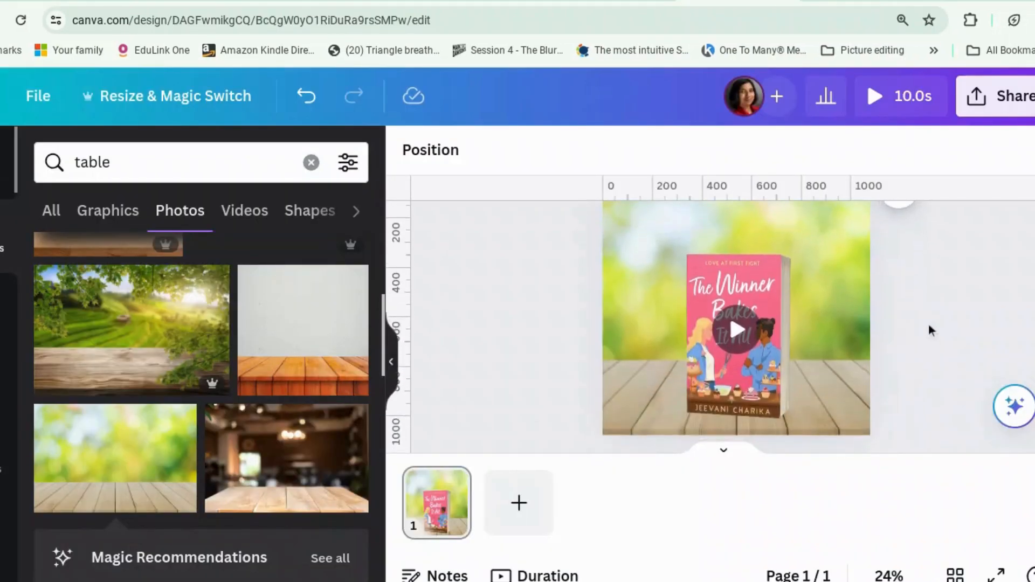
click(919, 112)
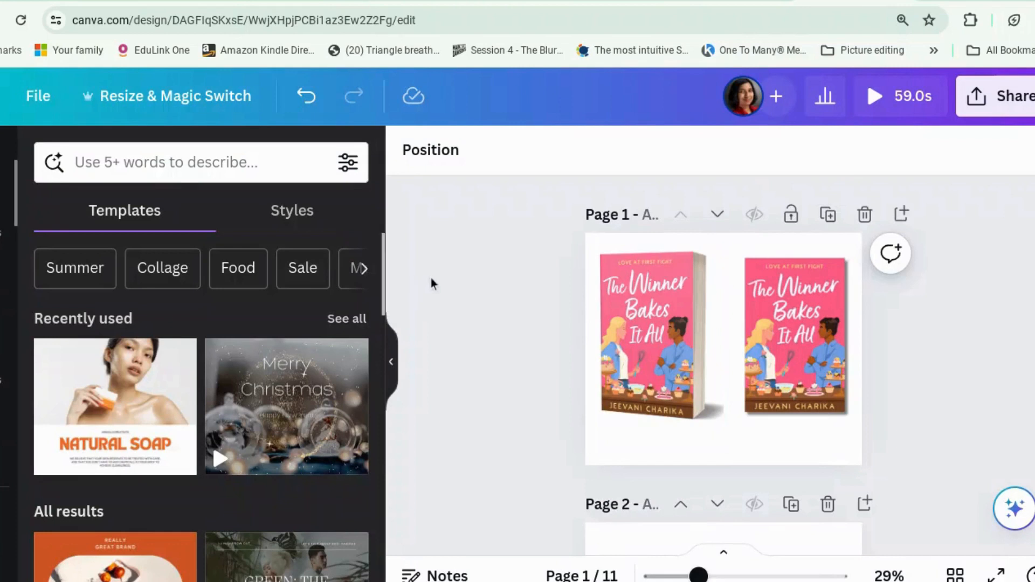
scroll(429, 284, down, 2)
scroll(432, 284, down, 4)
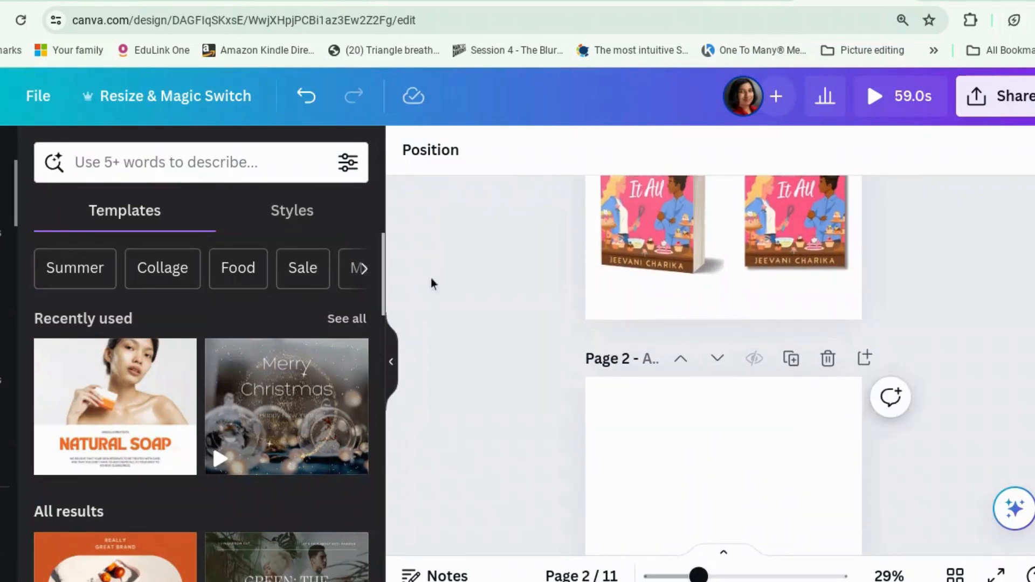
scroll(432, 284, up, 3)
scroll(431, 283, up, 3)
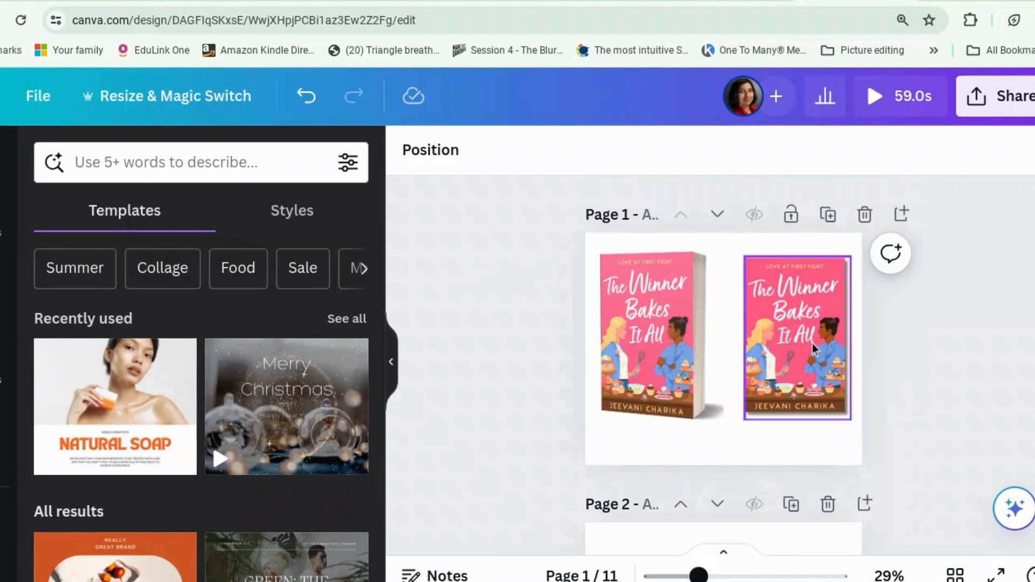
- Apply a Drop shadow to the flat book cover image on page 1
scroll(911, 363, down, 1)
click(825, 334)
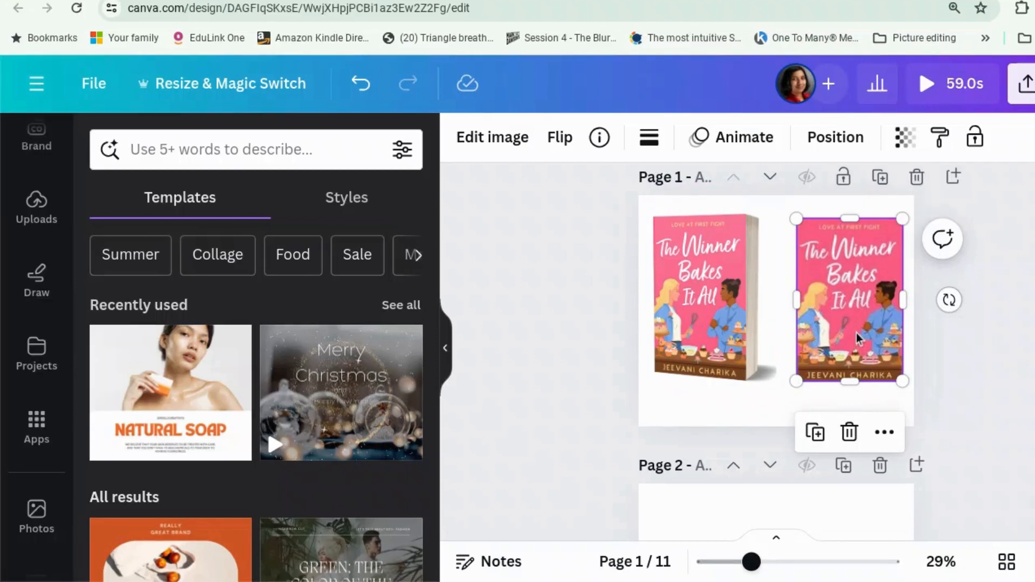
click(492, 139)
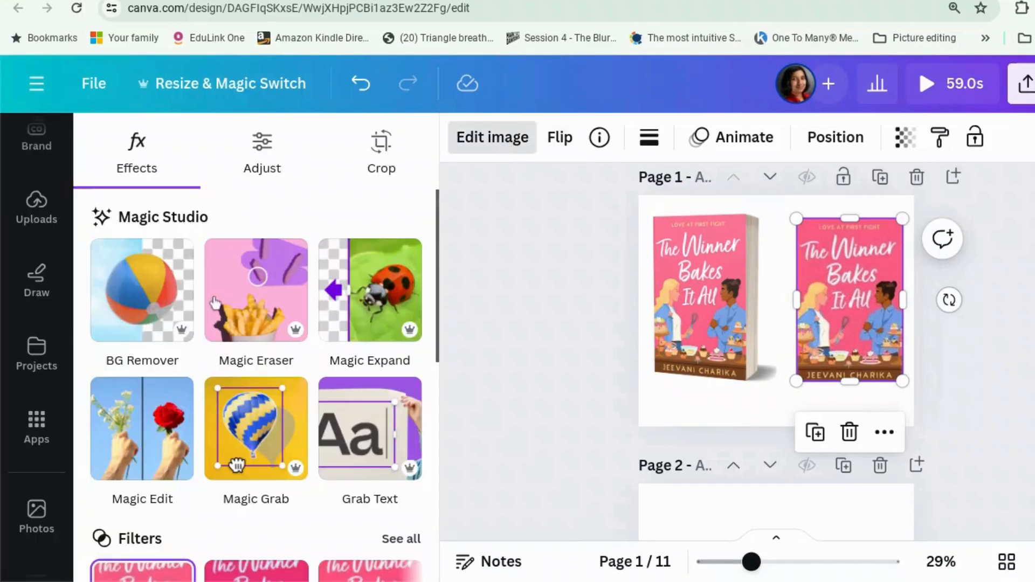
scroll(194, 310, down, 6)
click(141, 463)
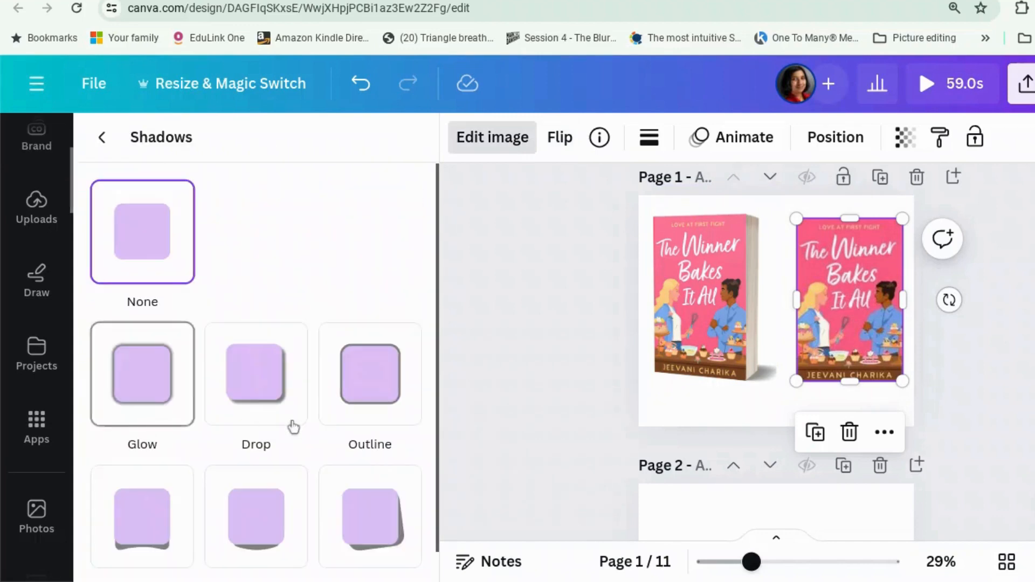
click(291, 419)
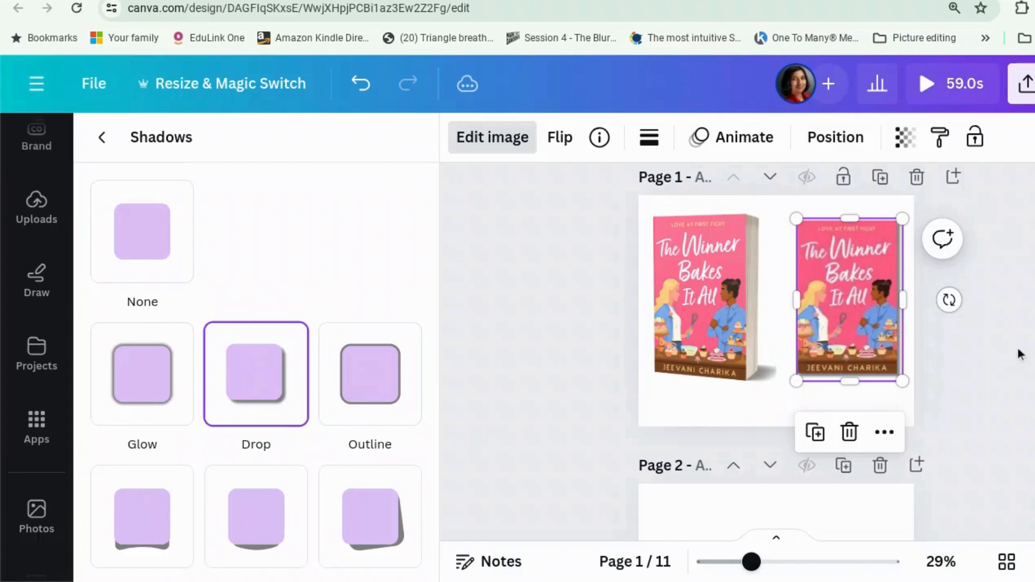
click(1019, 354)
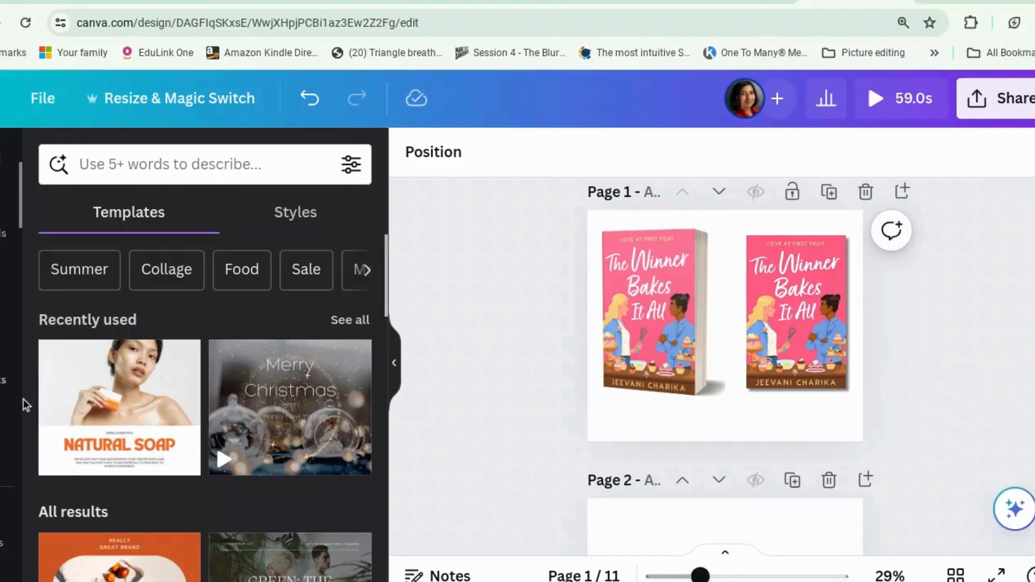
- Search the Canva apps for "image animate" and open the Image Animate app
scroll(13, 404, down, 1)
click(5, 386)
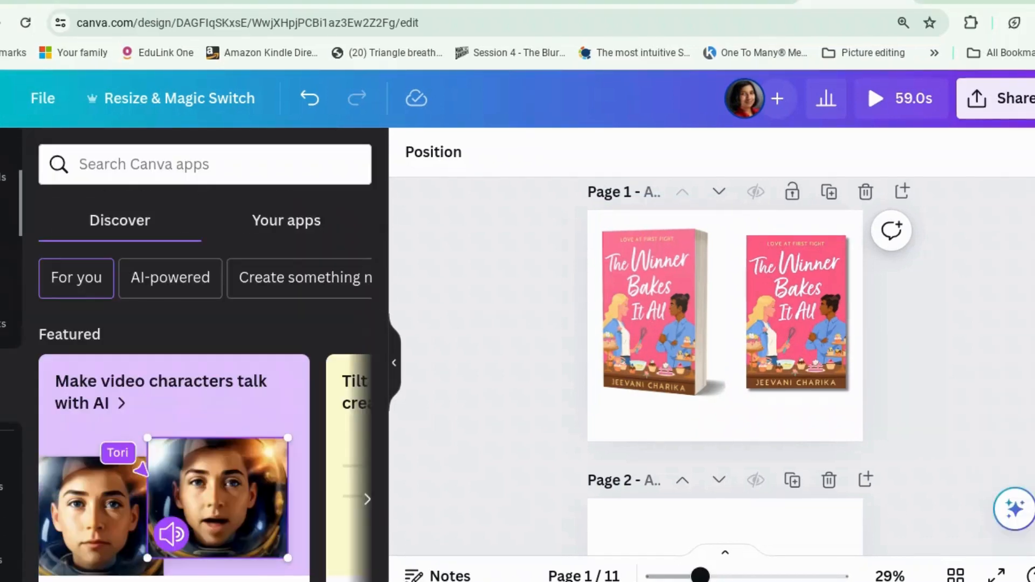
click(201, 164)
text(image animate)
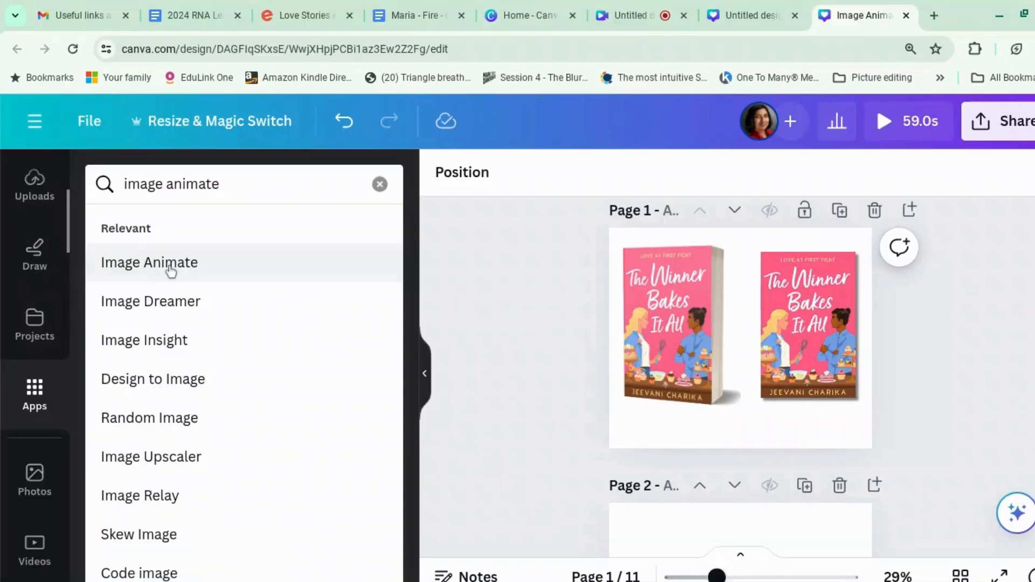
click(124, 251)
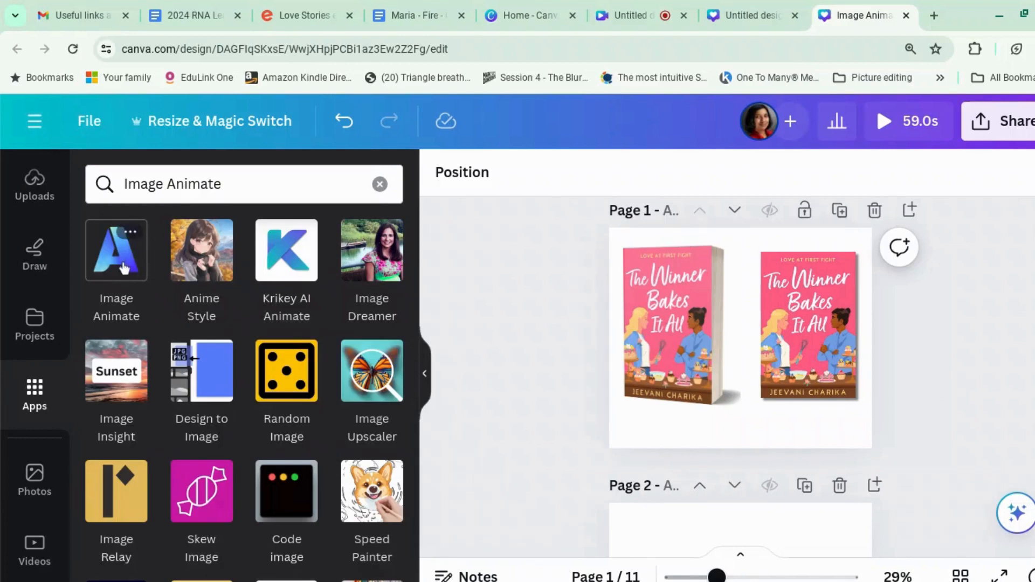
click(116, 251)
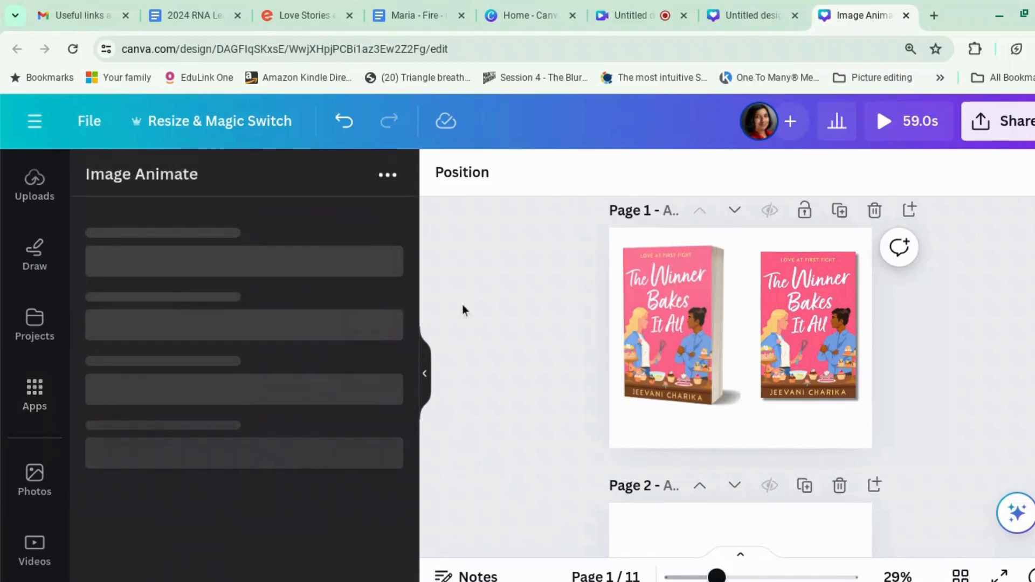
scroll(470, 306, down, 1)
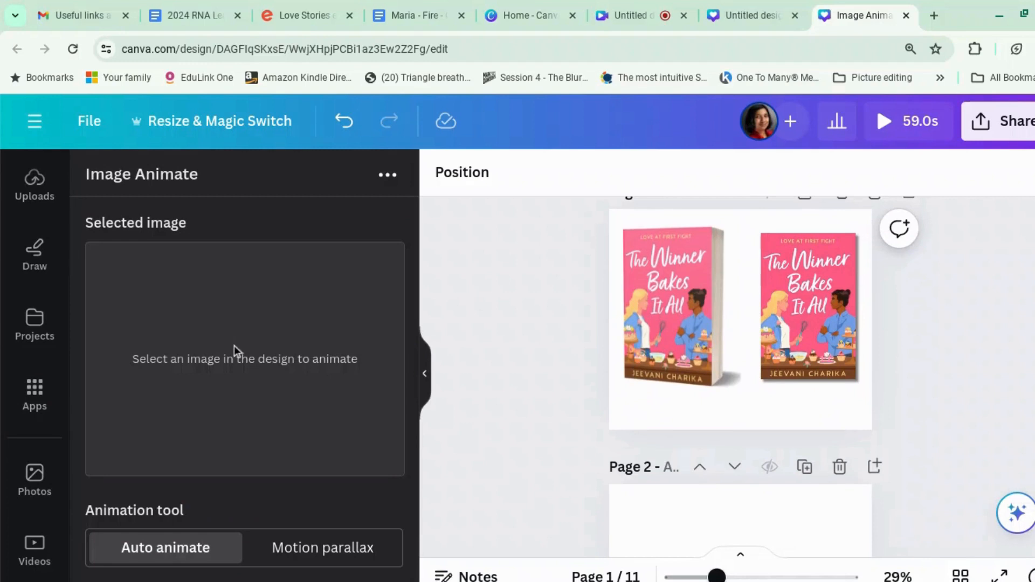
- Select the 3D book image on page 1 for animation and set the animation tool to Motion parallax
click(672, 319)
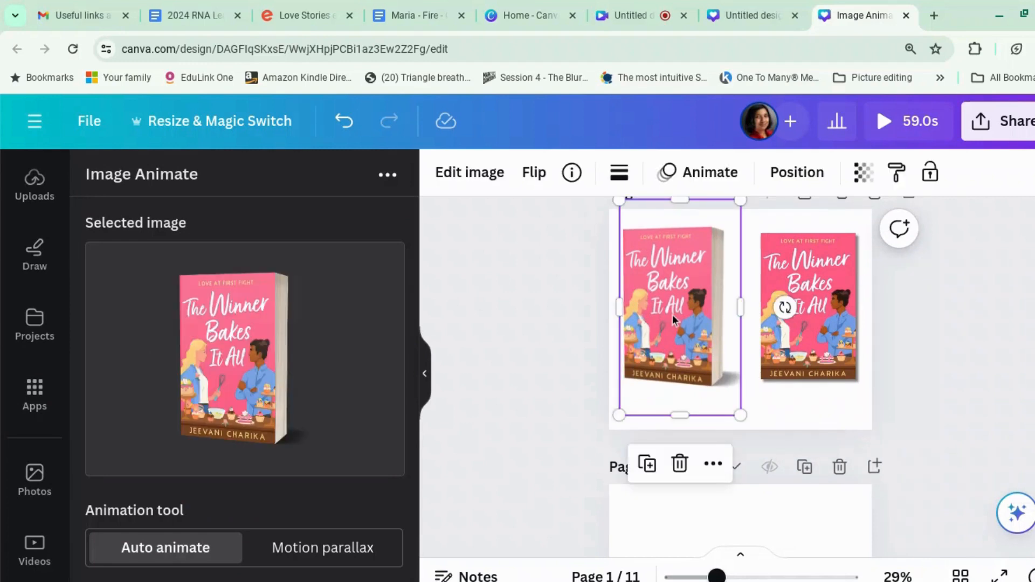
scroll(357, 379, down, 5)
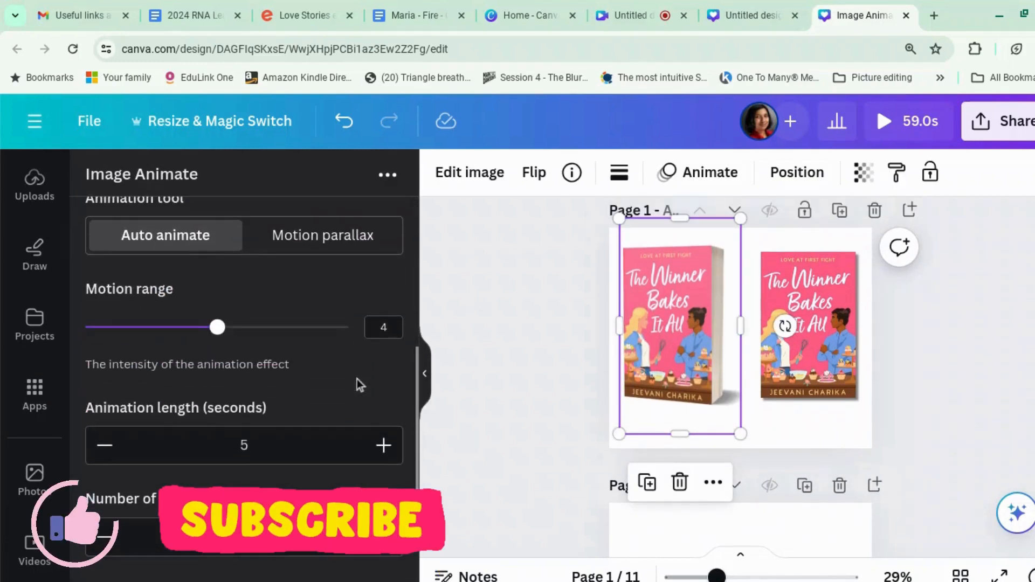
scroll(357, 380, down, 3)
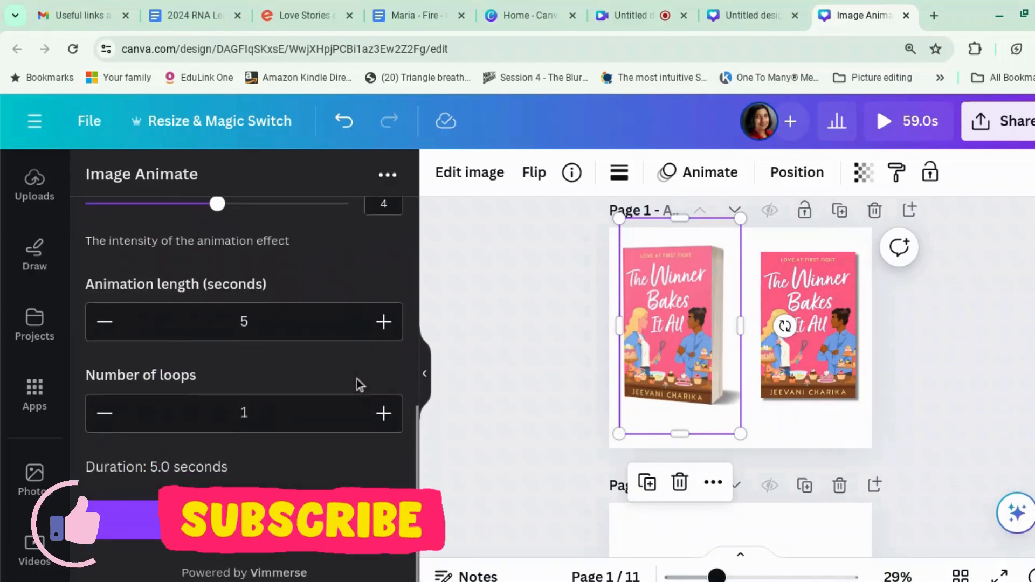
scroll(357, 380, up, 3)
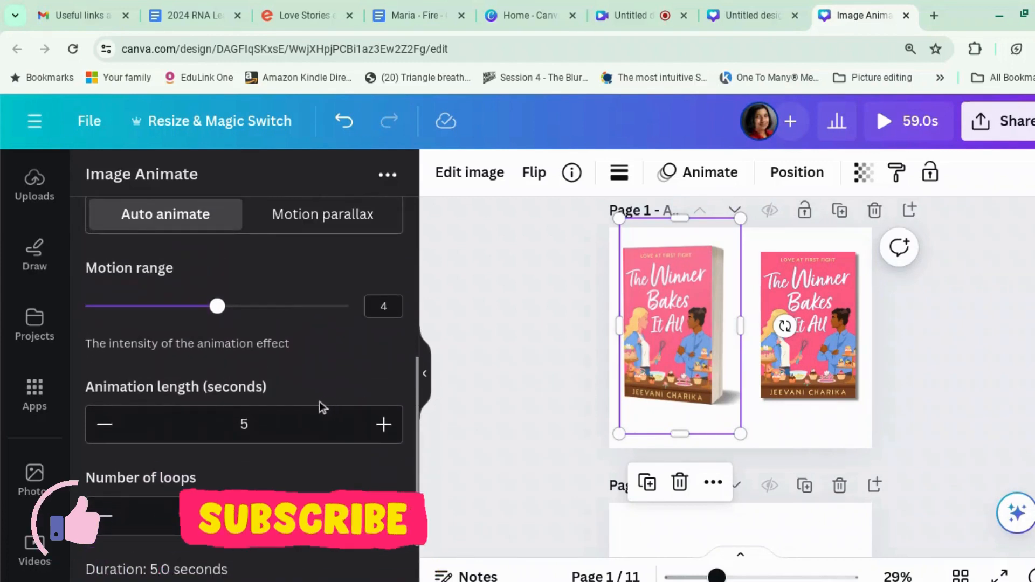
click(318, 221)
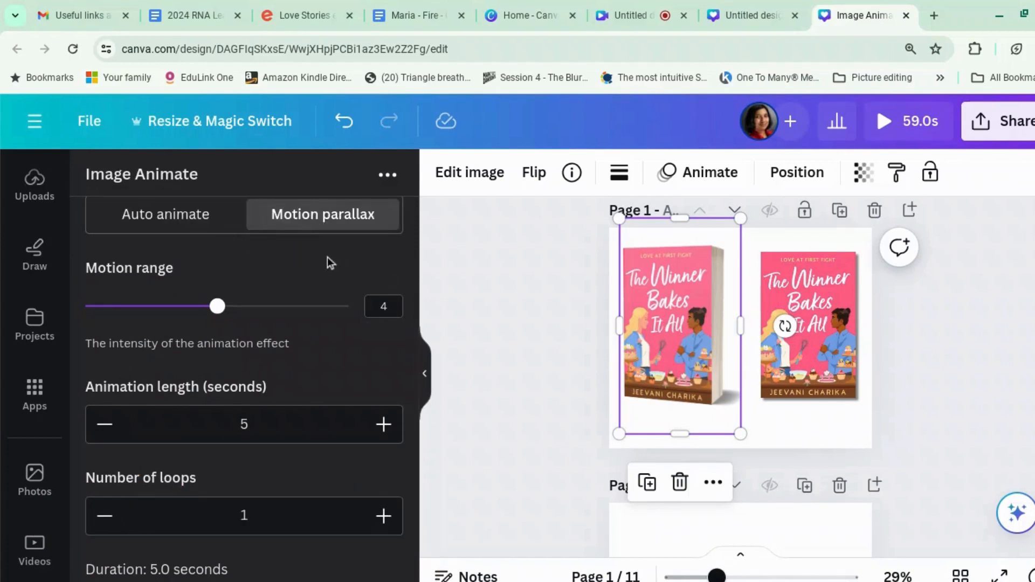
- Set the camera path to Step right for the 3D book image on page 5 and generate the animation
scroll(321, 251, down, 1)
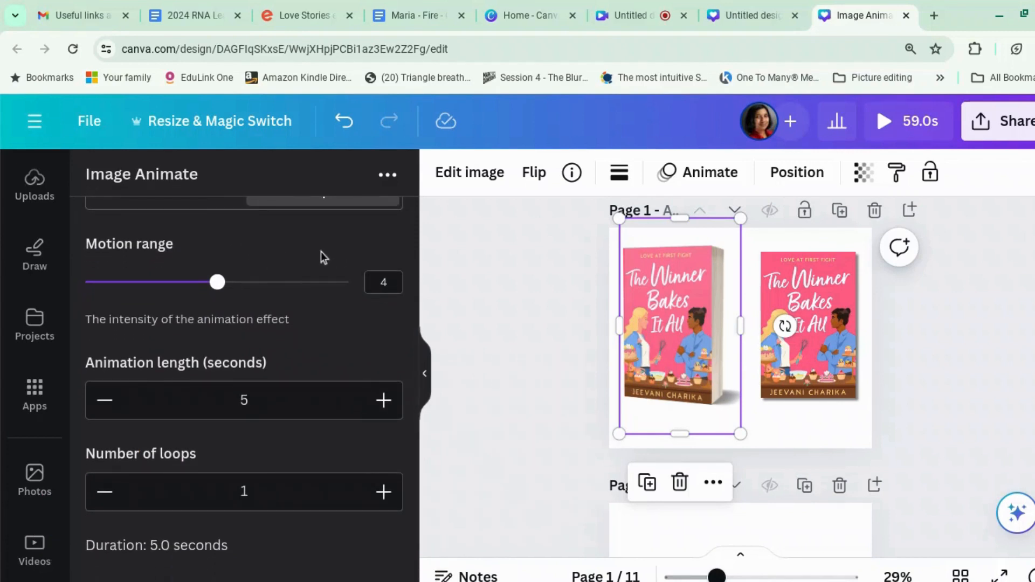
scroll(322, 251, down, 4)
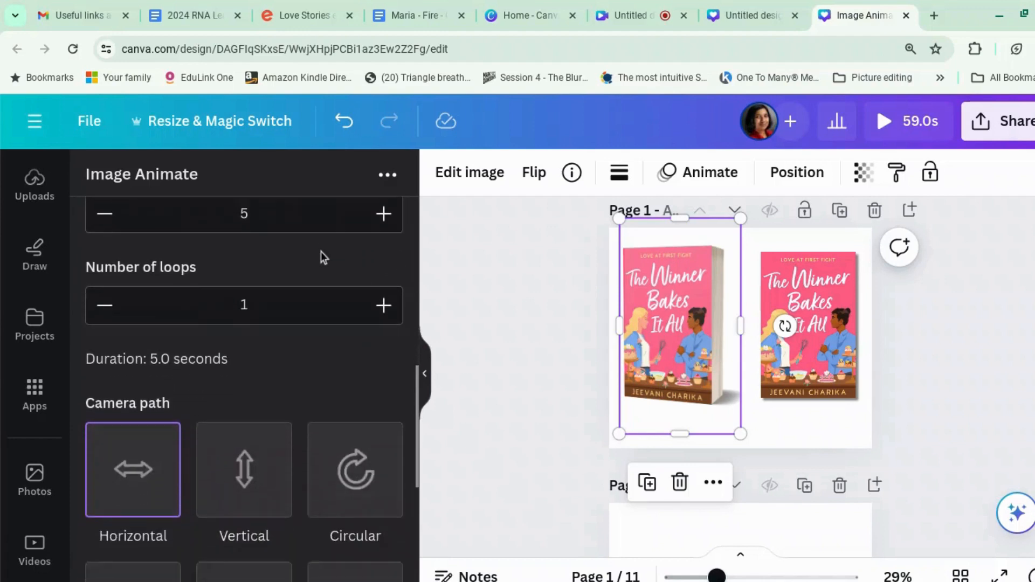
scroll(322, 252, down, 4)
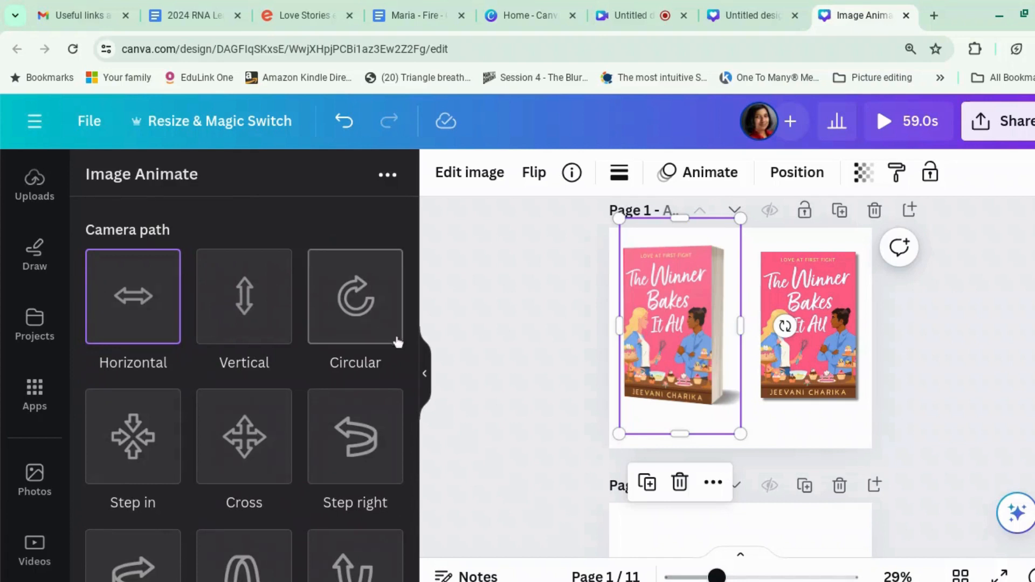
scroll(178, 402, down, 1)
scroll(178, 402, down, 2)
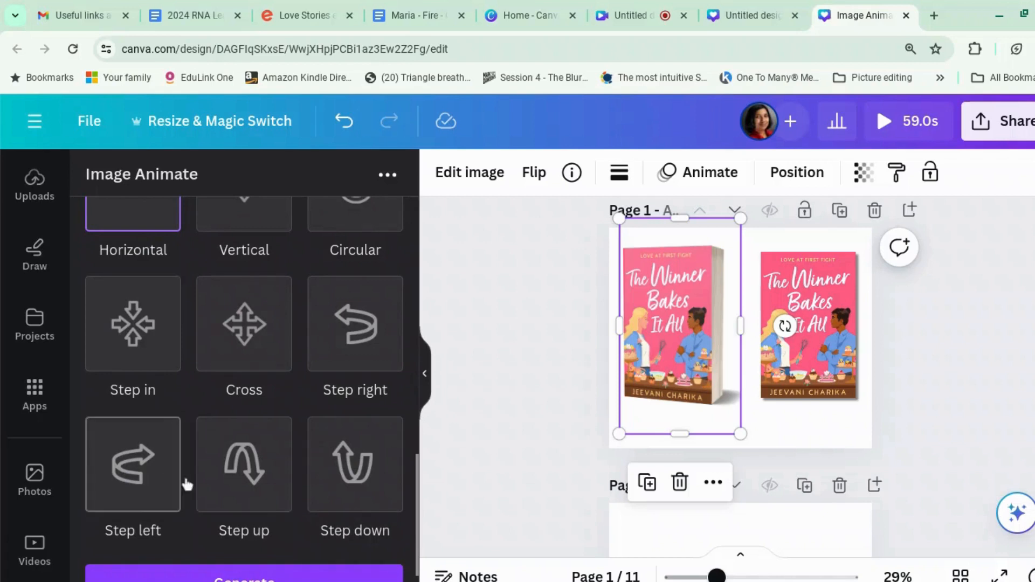
scroll(367, 318, up, 4)
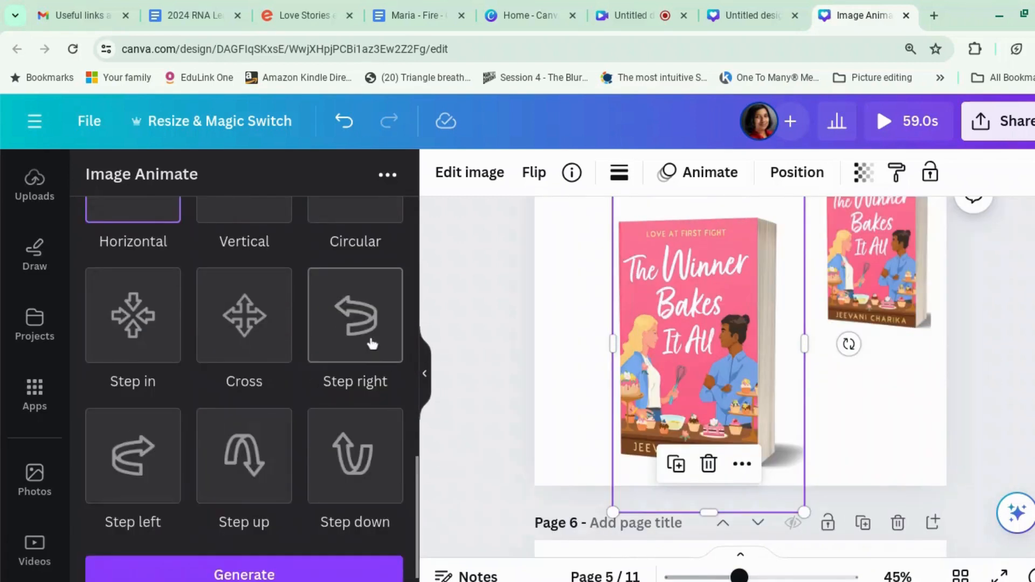
click(373, 343)
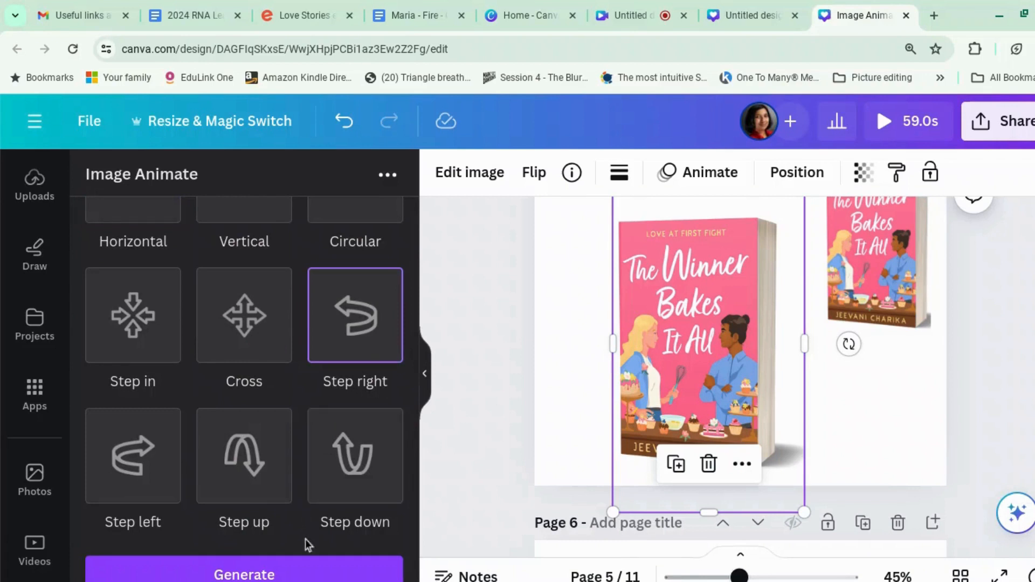
click(305, 573)
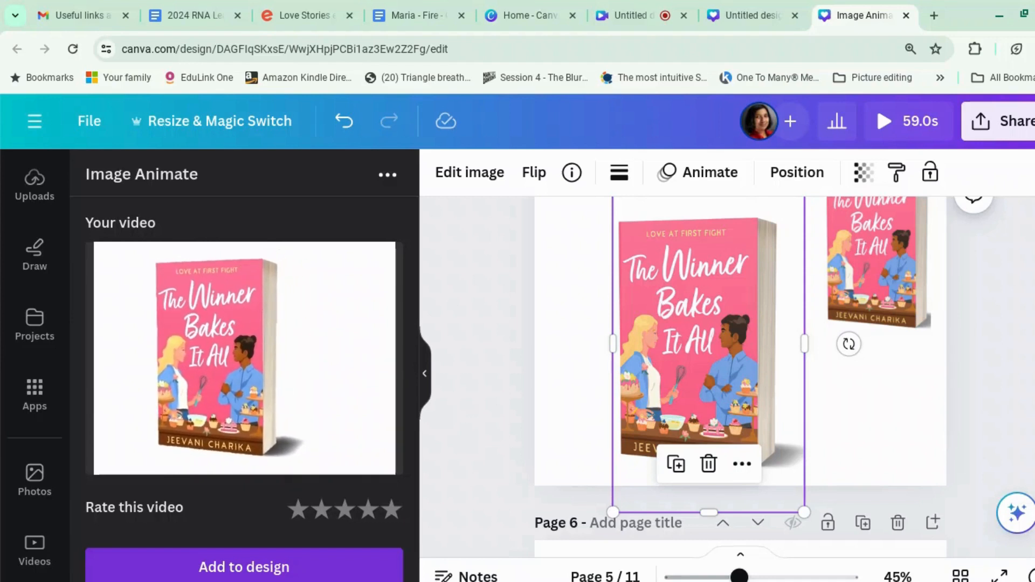
- Add the generated book video to page 5 and delete the large still book image behind it
scroll(735, 405, up, 1)
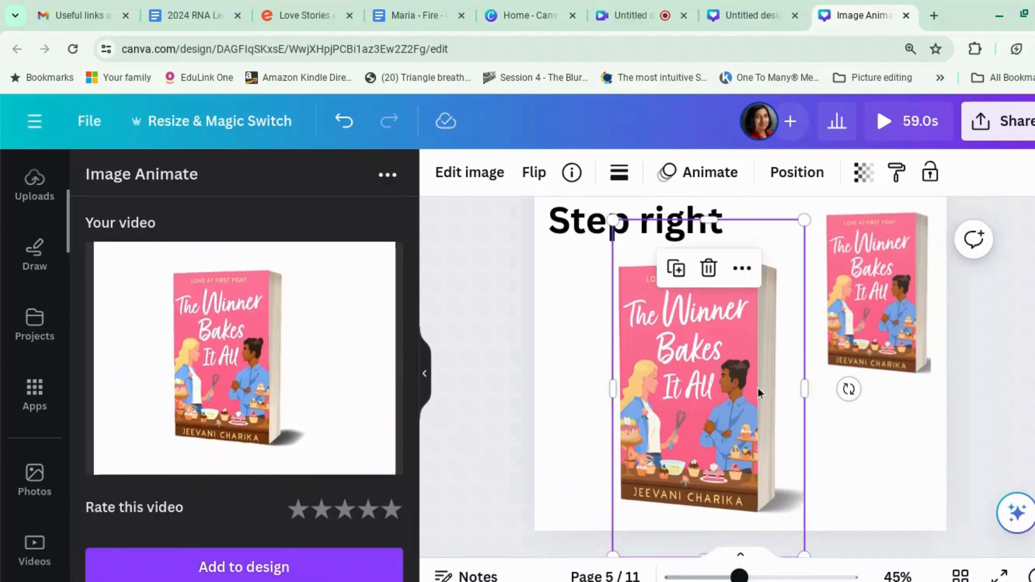
scroll(321, 485, down, 1)
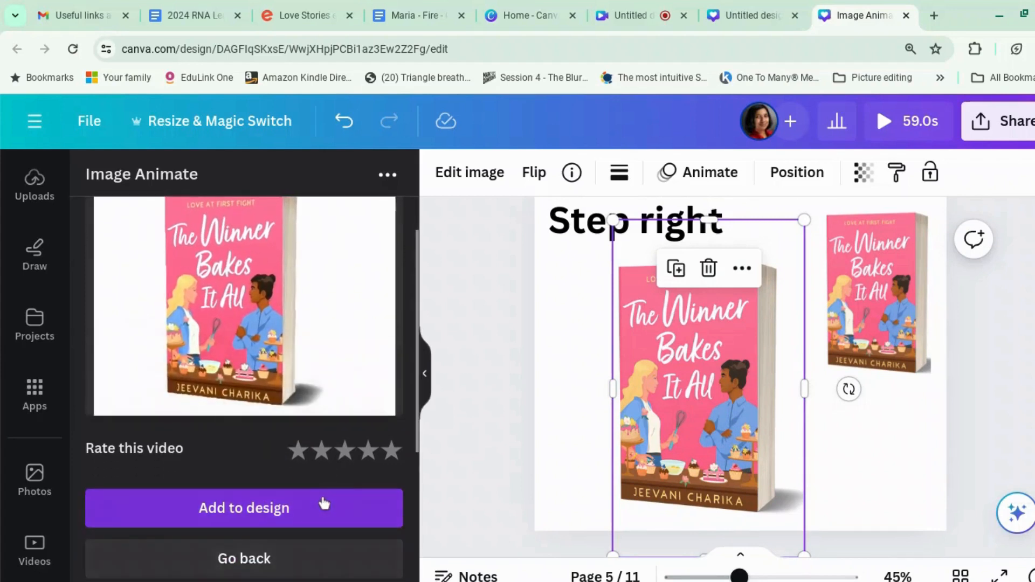
click(321, 501)
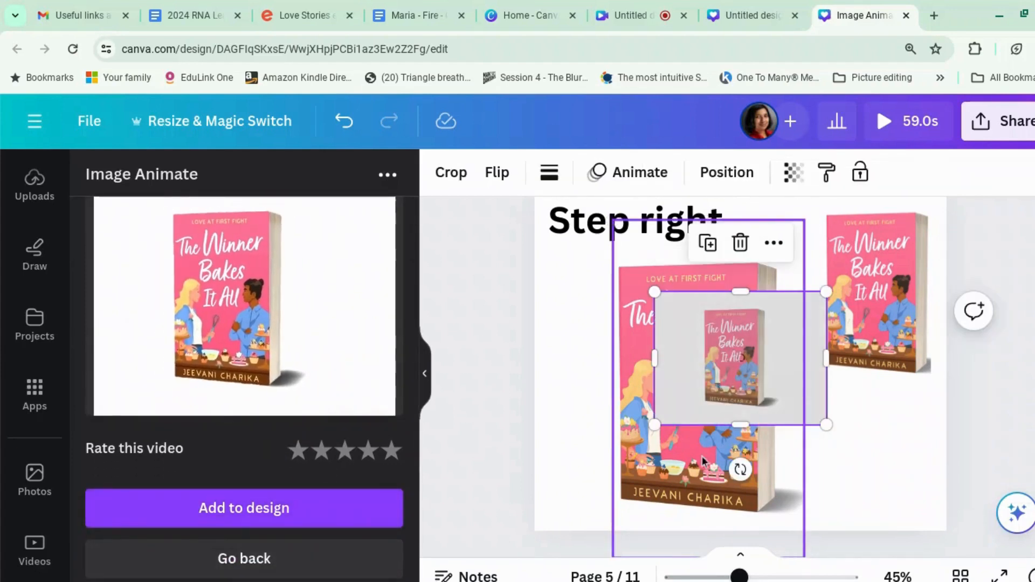
click(636, 494)
key(Delete)
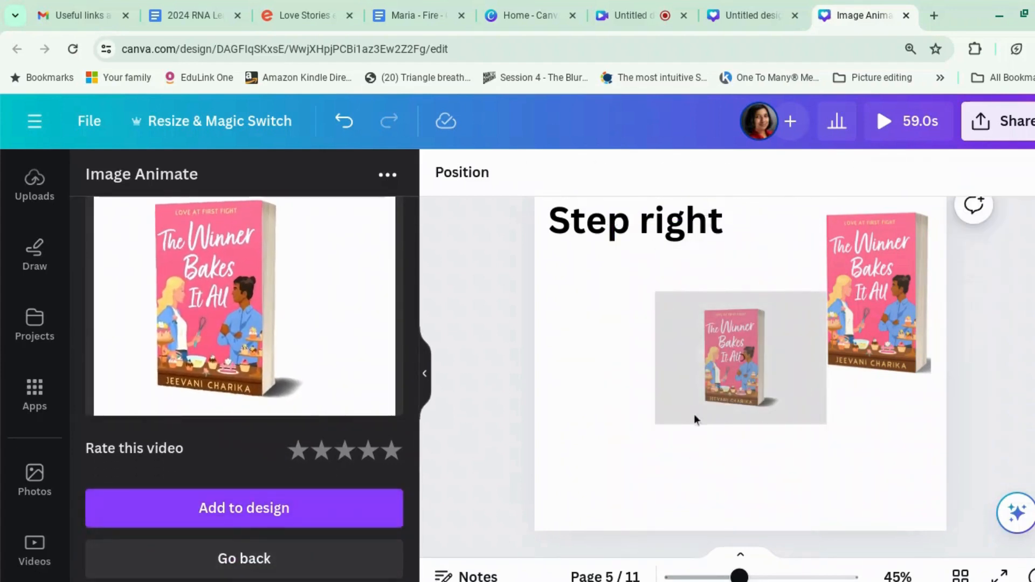
- Enlarge the added book video and move it under the "Step right" heading
click(678, 405)
drag(654, 425, 462, 491)
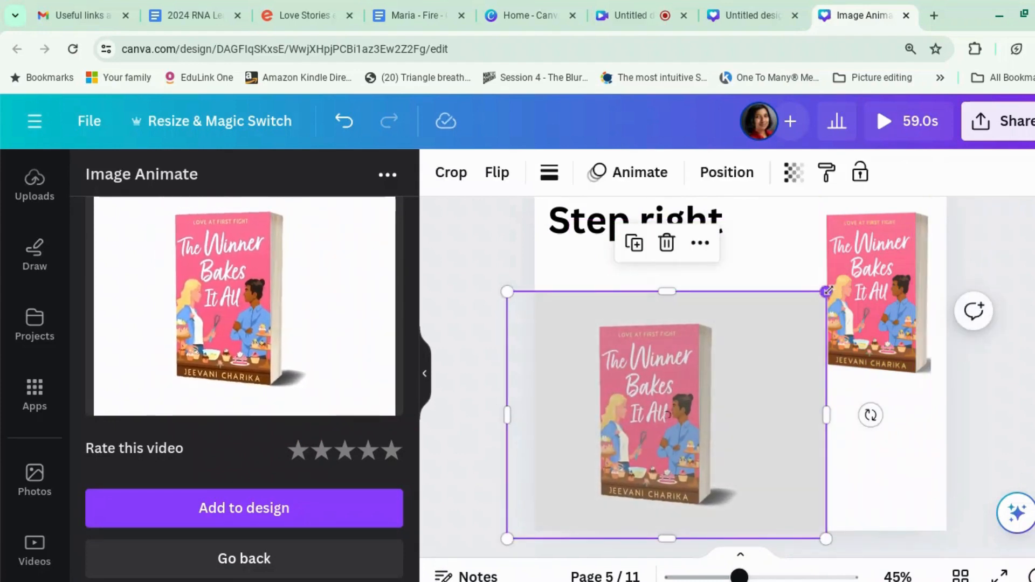
drag(826, 292, 861, 240)
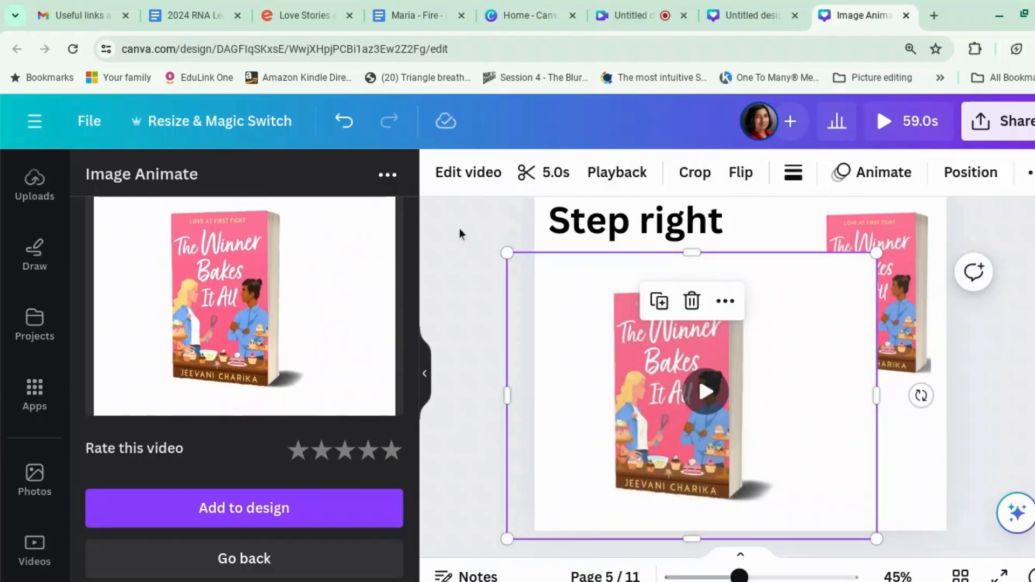
drag(757, 319, 792, 311)
- Crop the right side of the book video so it no longer covers the smaller book beside it
scroll(728, 378, up, 1)
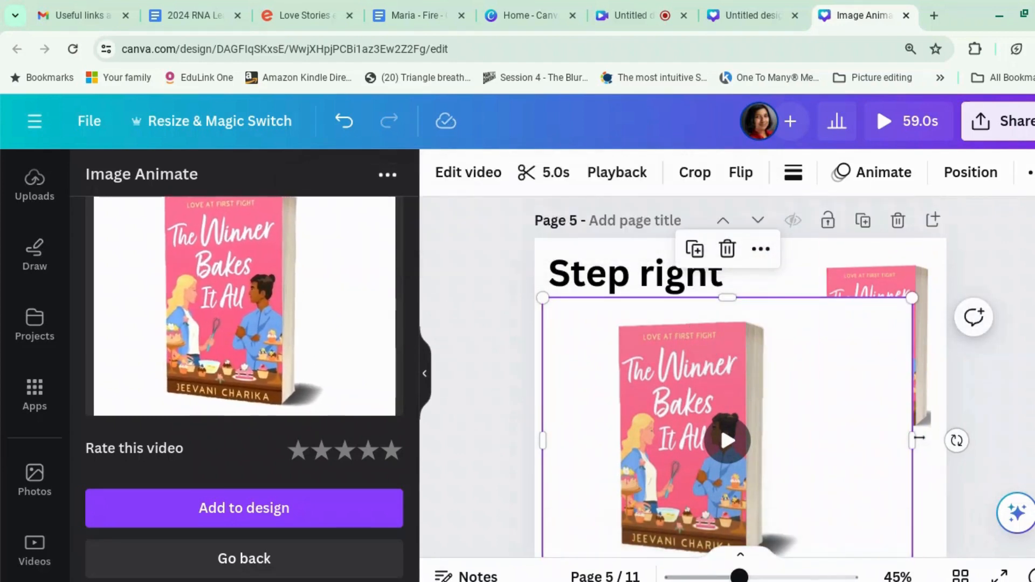
drag(920, 439, 823, 438)
scroll(823, 438, down, 1)
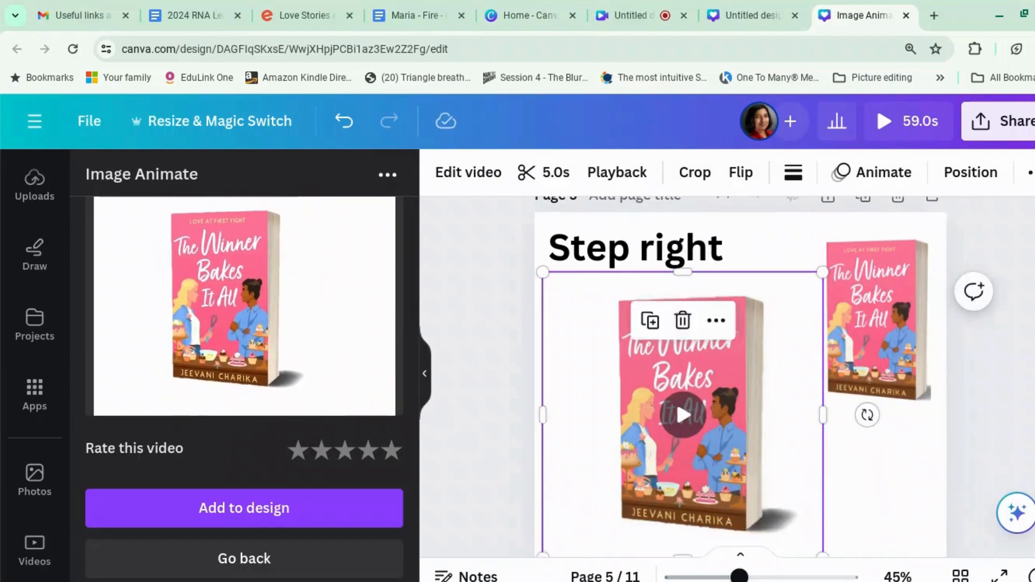
scroll(729, 377, down, 1)
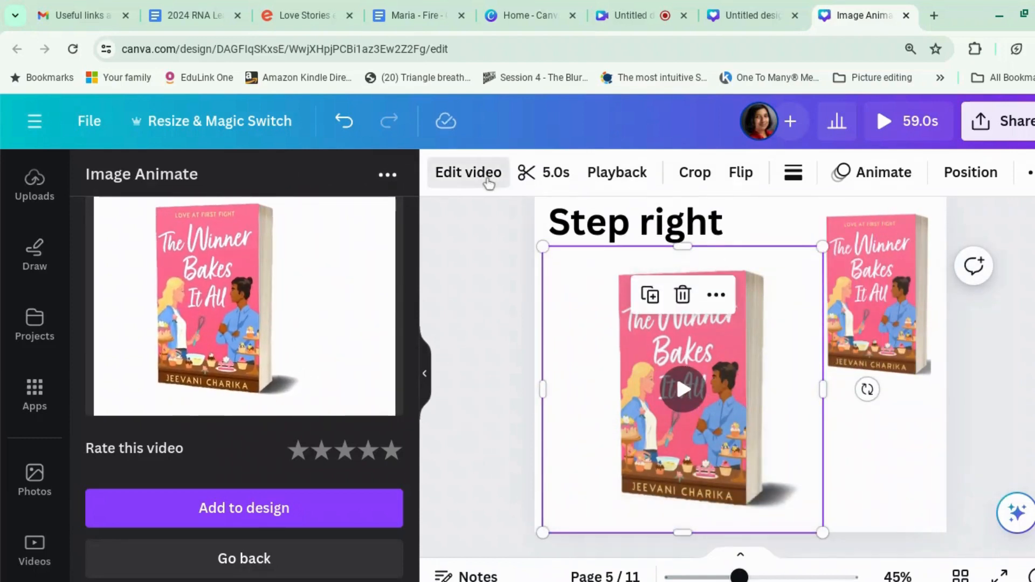
- Look at the editing tools for the page 5 book video, including Background Remover
click(488, 183)
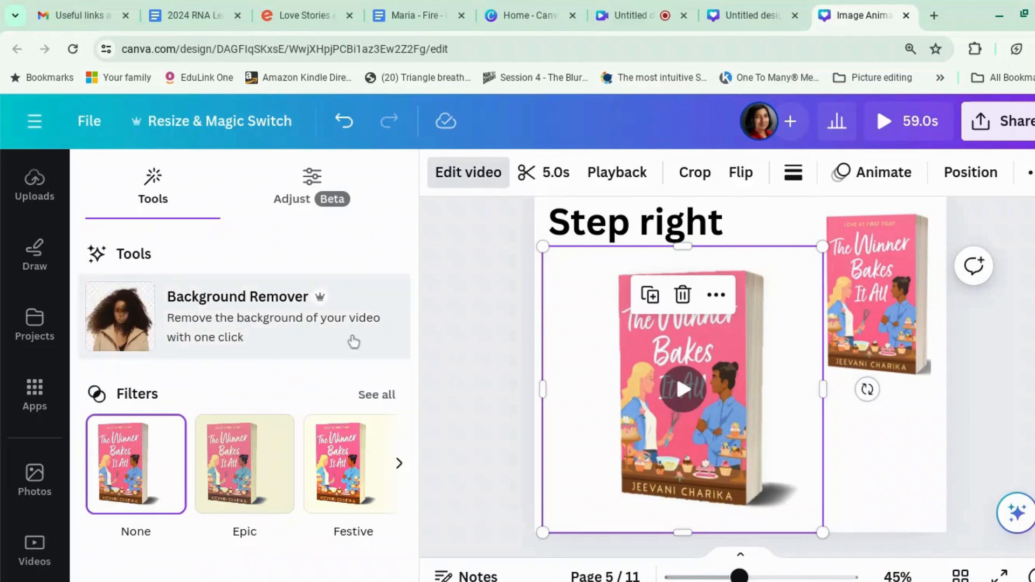
click(1013, 374)
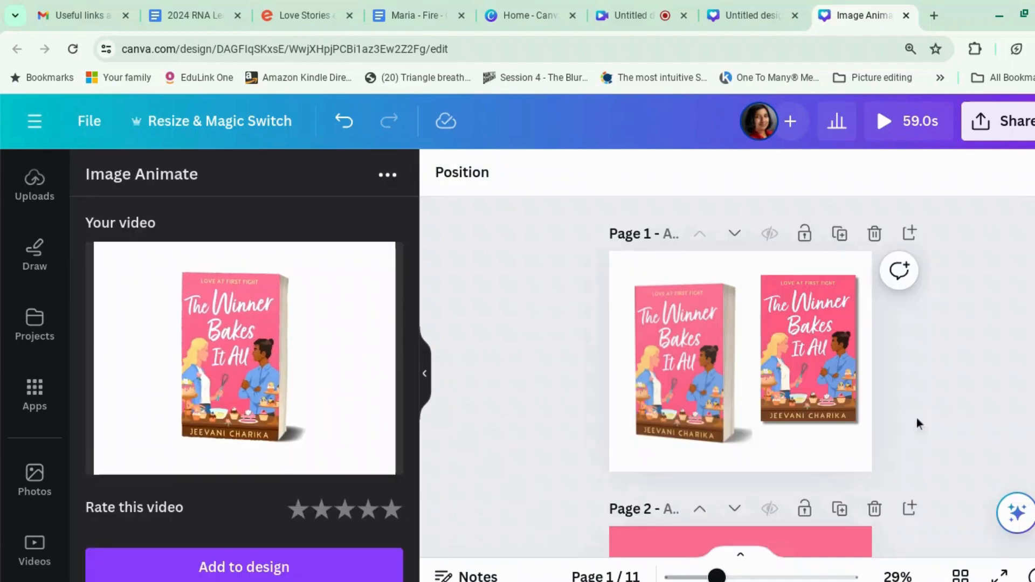
- Compare the Auto, Step in and Horizontal book videos from the Image Animate history
scroll(342, 447, down, 5)
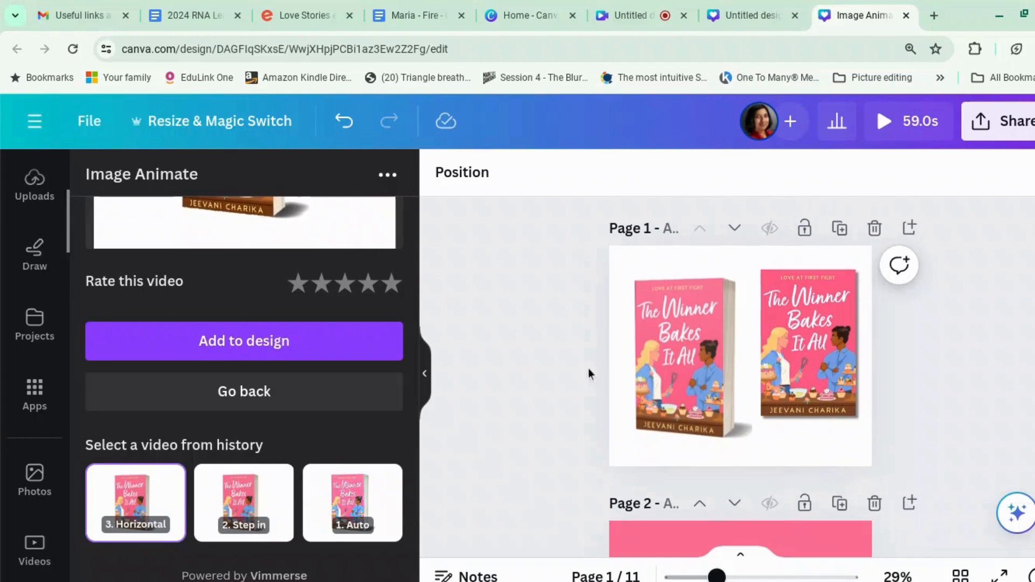
scroll(588, 368, down, 2)
scroll(588, 368, up, 2)
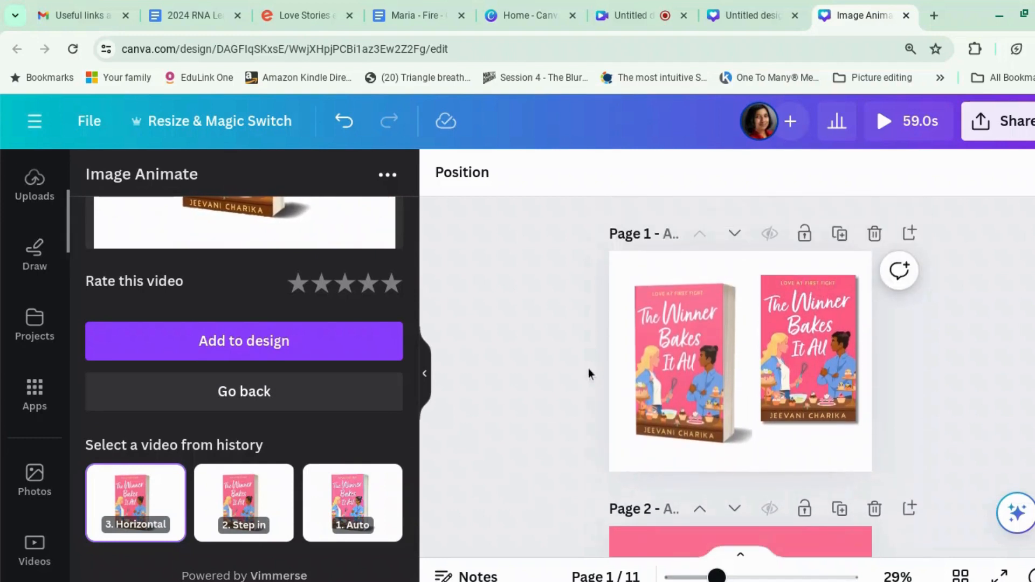
scroll(645, 433, down, 3)
click(650, 432)
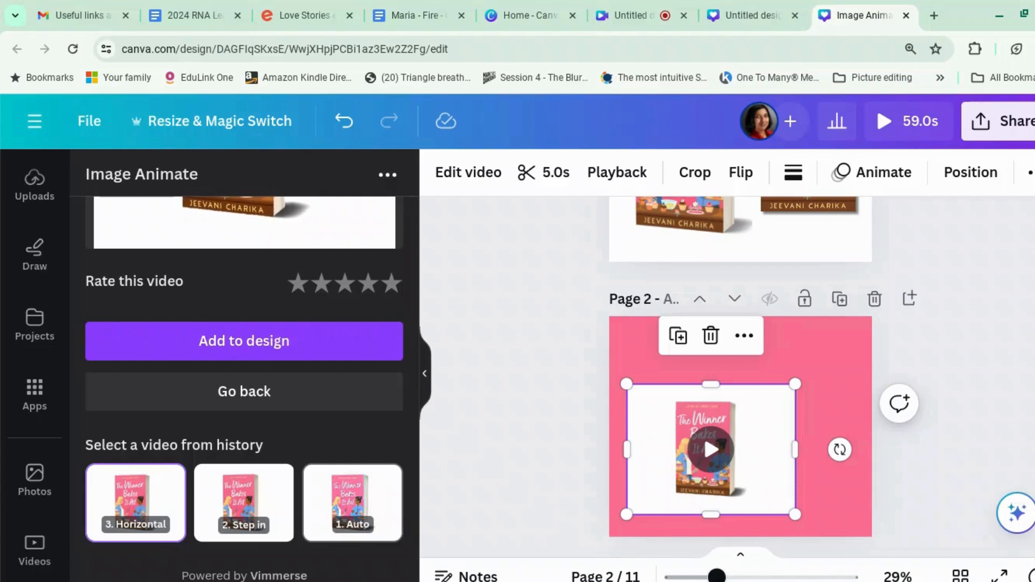
click(371, 504)
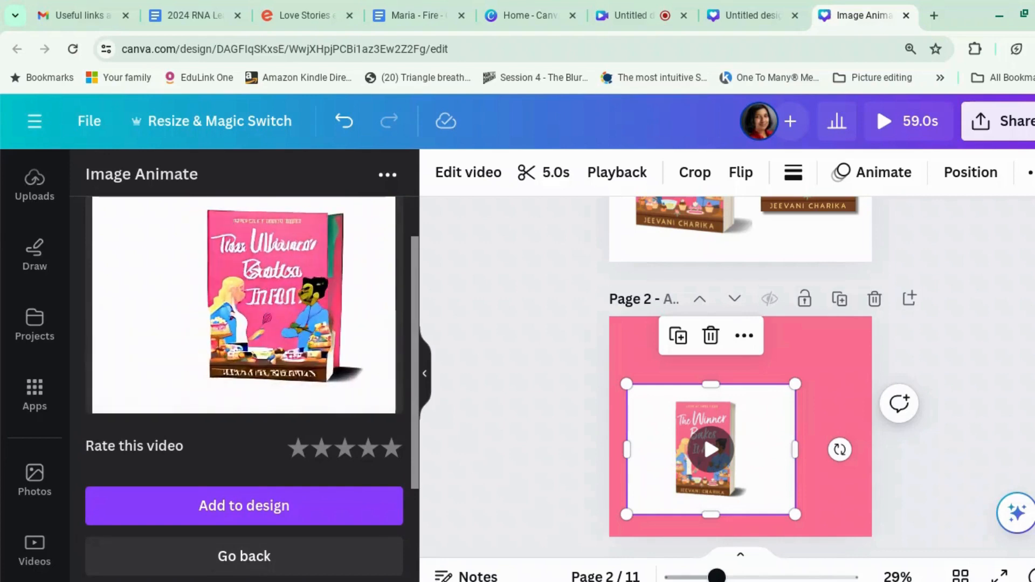
scroll(327, 416, down, 3)
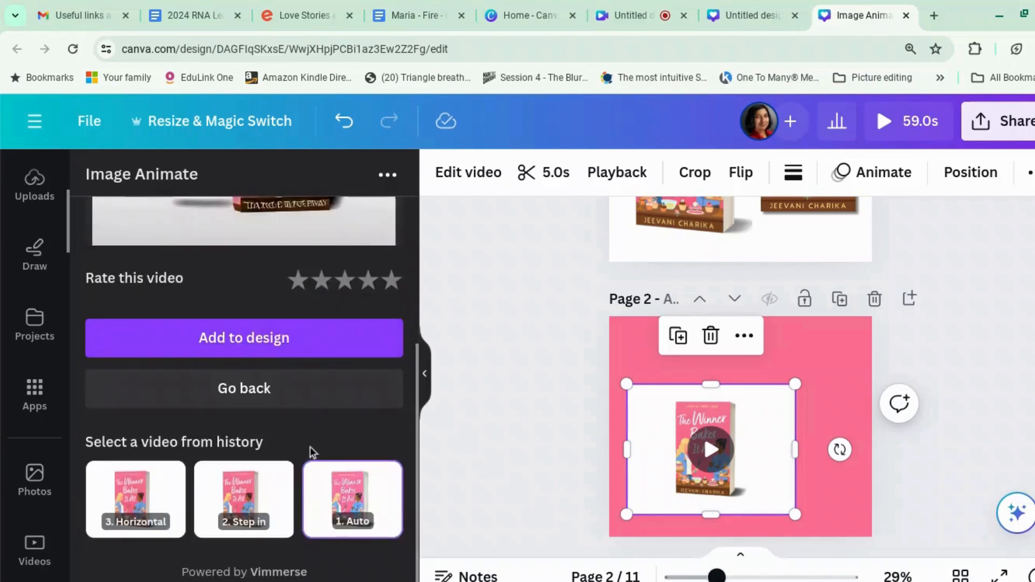
click(244, 512)
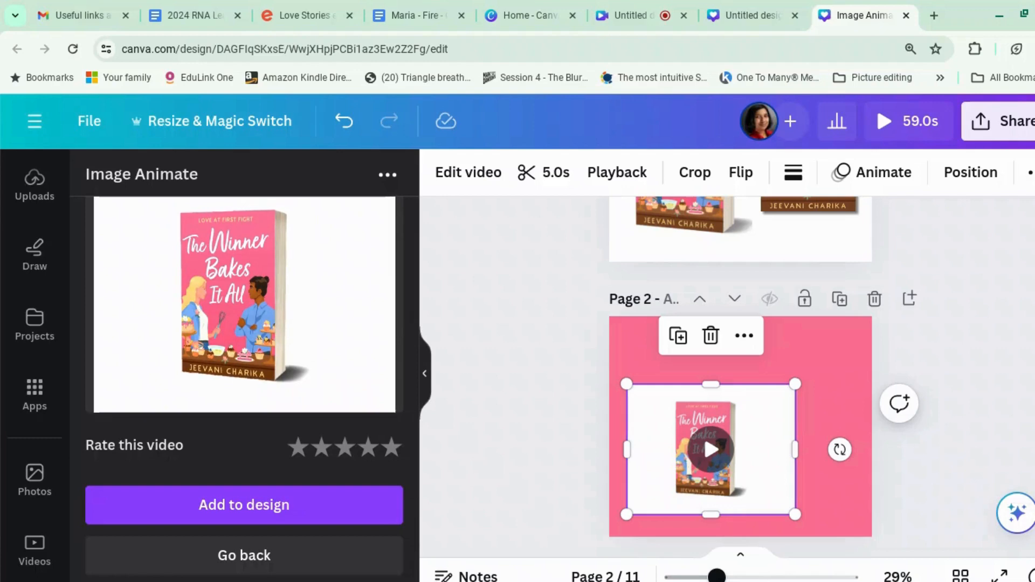
scroll(371, 425, down, 1)
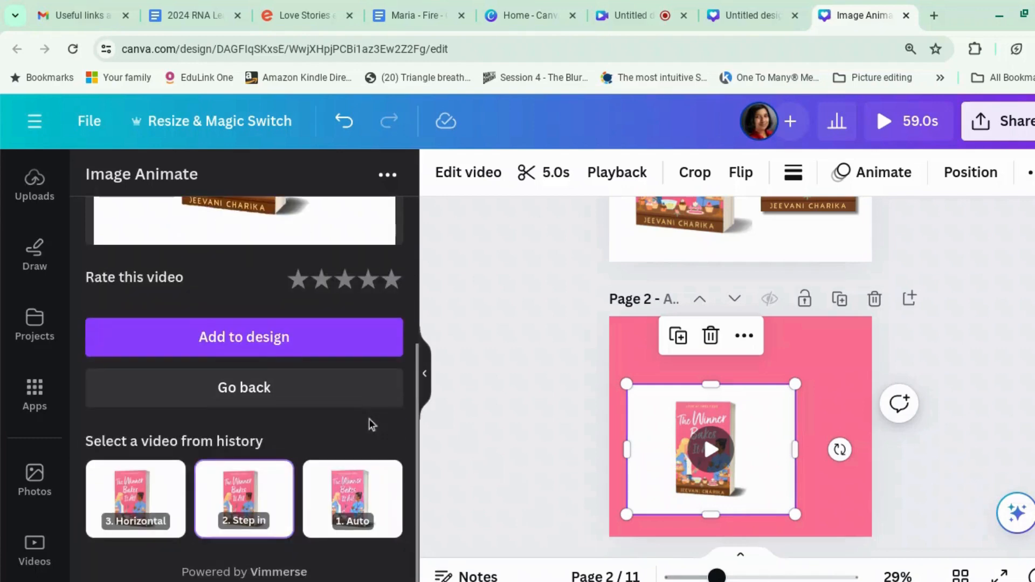
click(148, 502)
scroll(337, 387, up, 3)
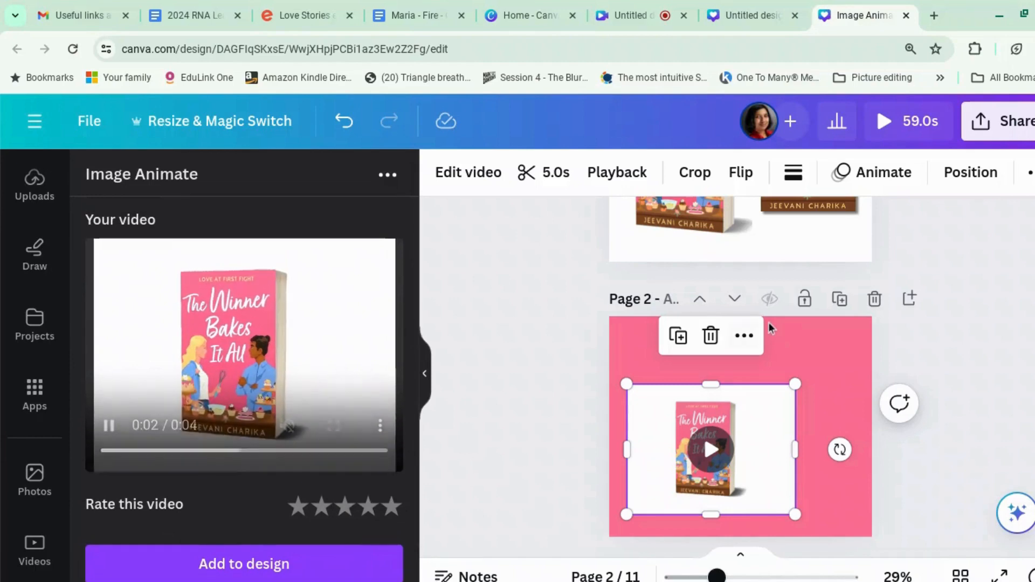
- Play the flat cover's "Step right" video on page 4 to examine its motion
click(999, 354)
scroll(999, 354, down, 3)
scroll(999, 354, down, 5)
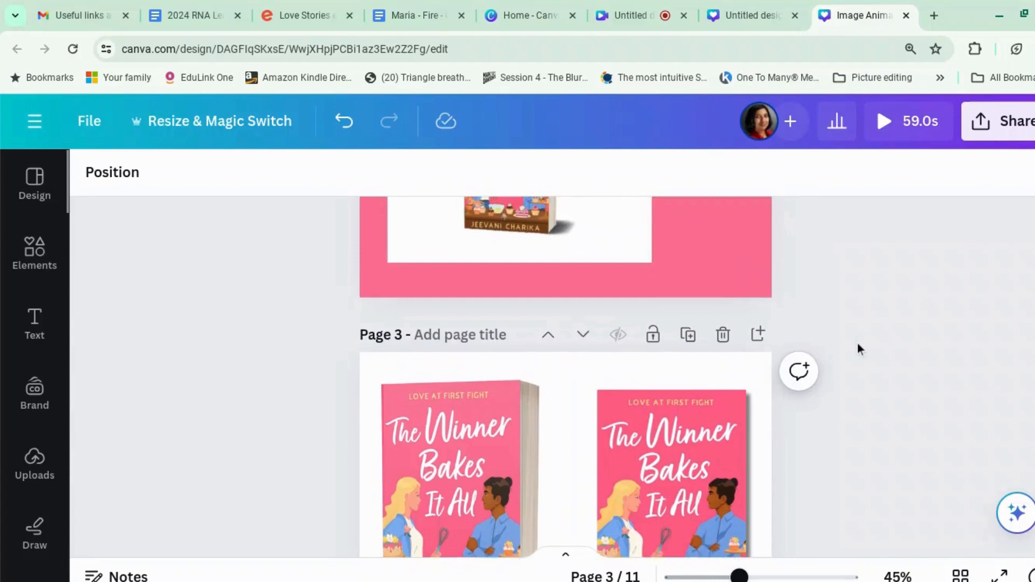
scroll(858, 348, down, 2)
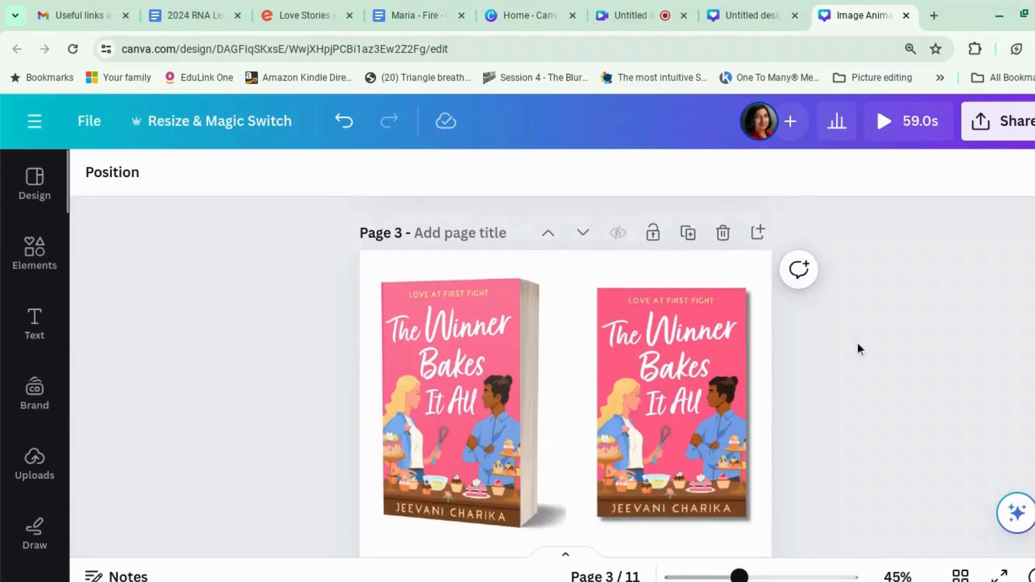
scroll(847, 420, down, 2)
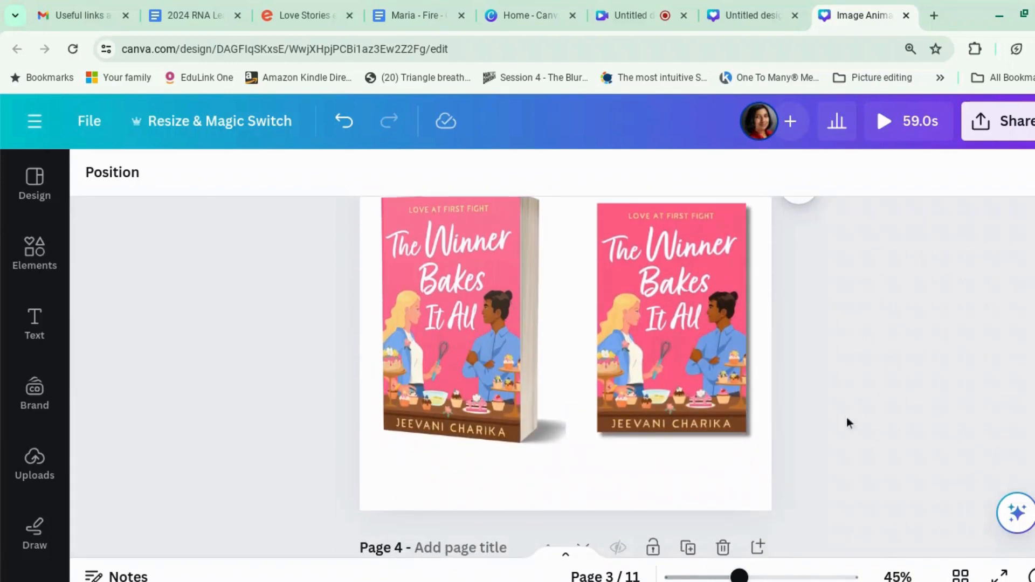
scroll(847, 421, up, 3)
scroll(848, 421, down, 6)
scroll(847, 423, down, 4)
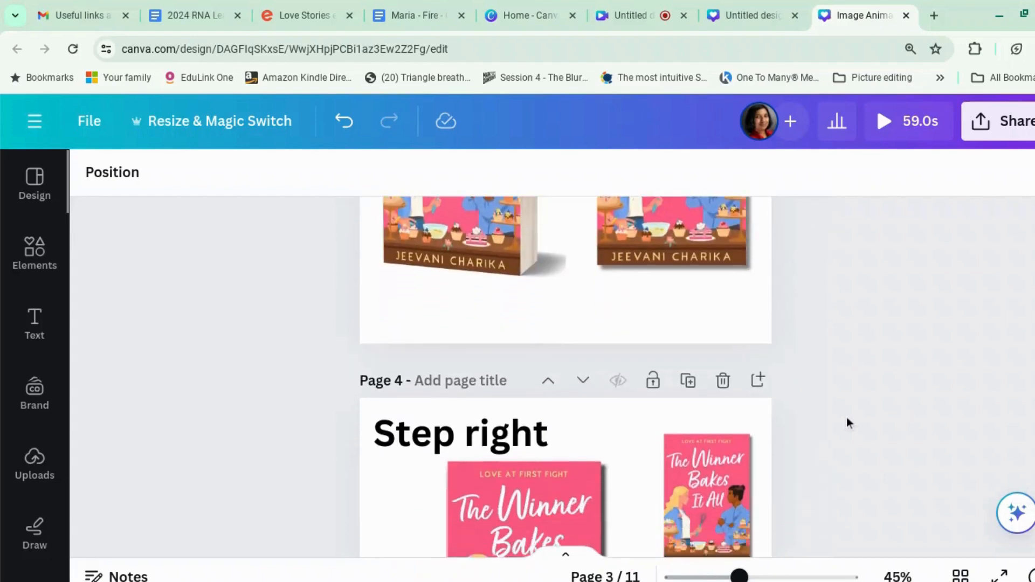
scroll(847, 423, down, 1)
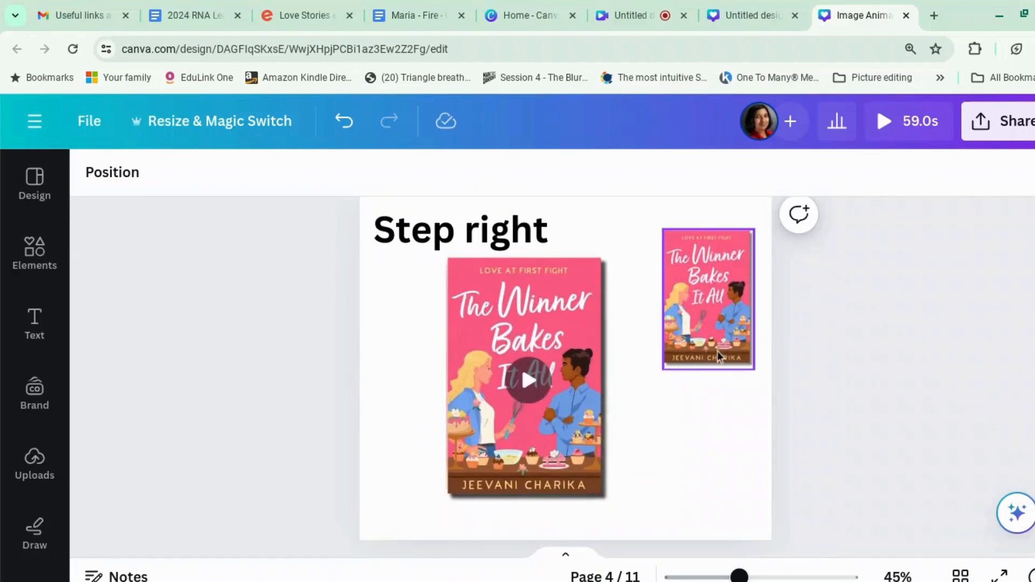
click(528, 382)
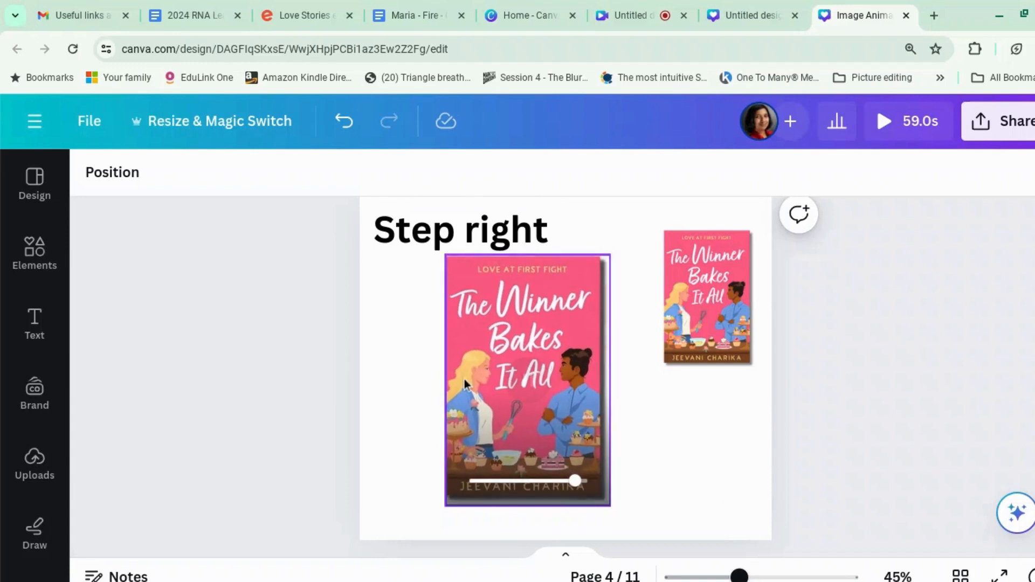
- Play the 3D book's "Step right" video on page 5 to compare its motion with the flat cover's
scroll(629, 389, down, 5)
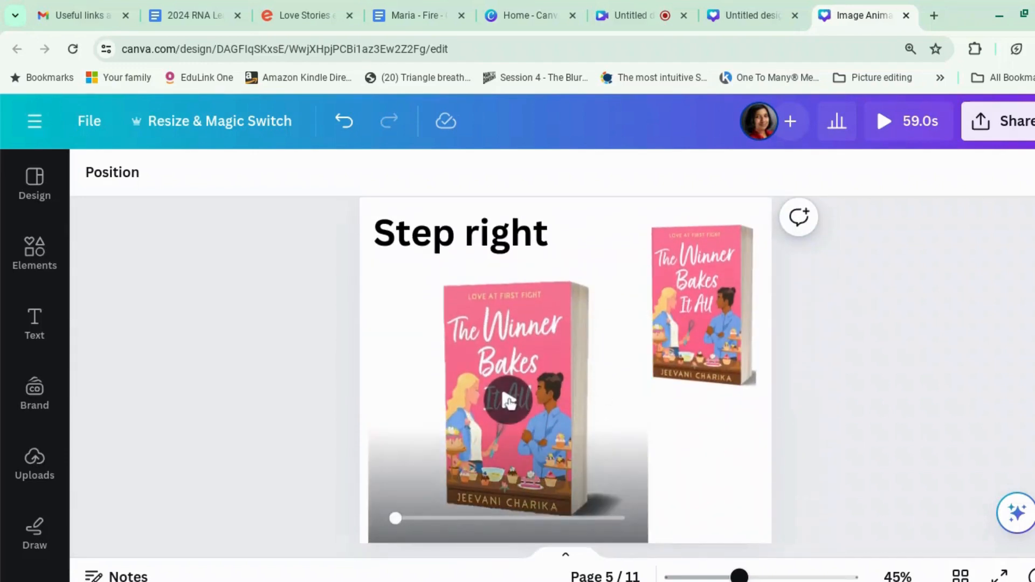
click(509, 402)
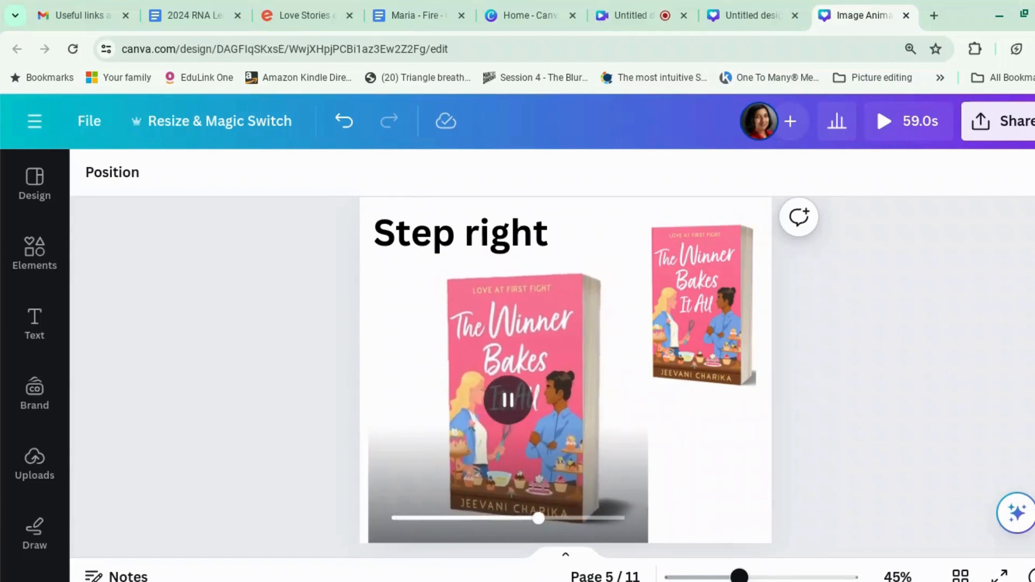
scroll(753, 432, down, 2)
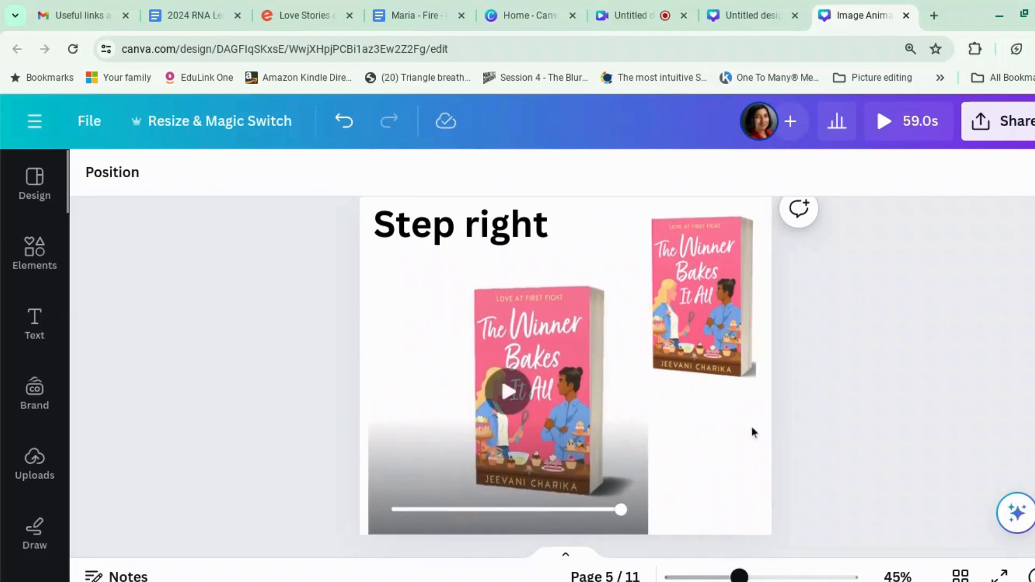
- Review the "Horizontal" examples on pages 6 and 7, playing the 3D book video on the orange background
scroll(753, 432, down, 5)
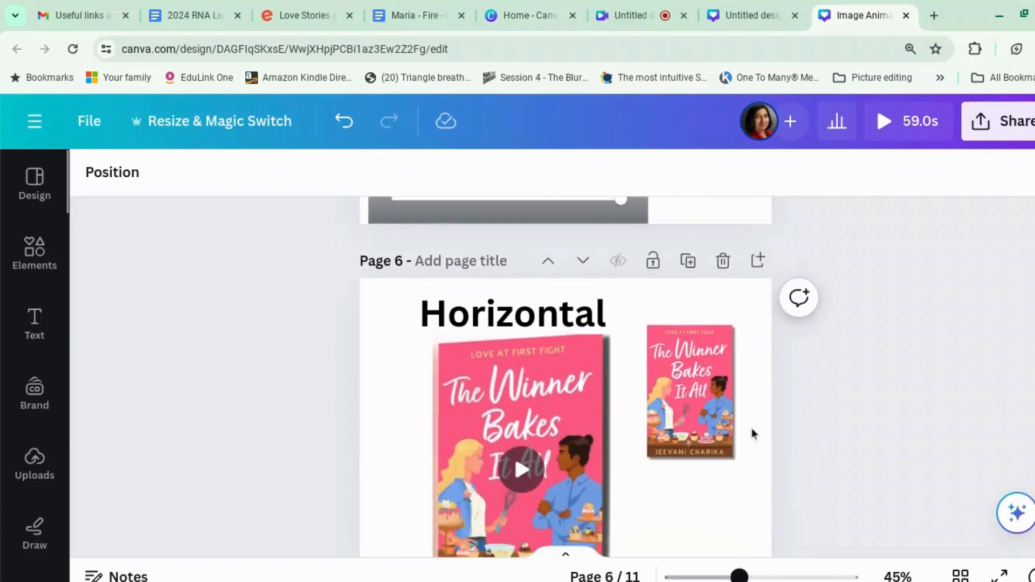
scroll(753, 435, down, 1)
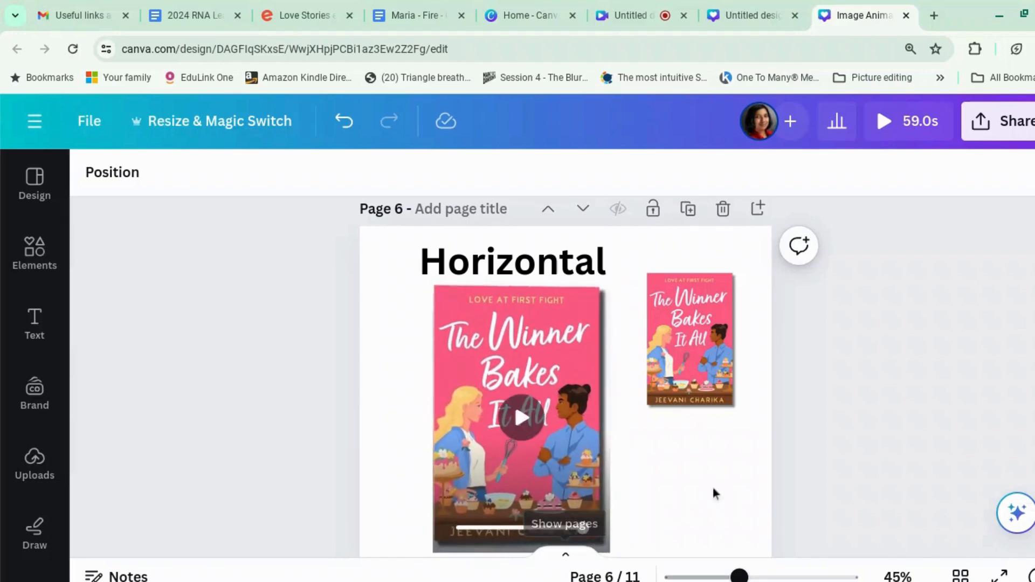
scroll(716, 489, down, 5)
scroll(695, 485, down, 1)
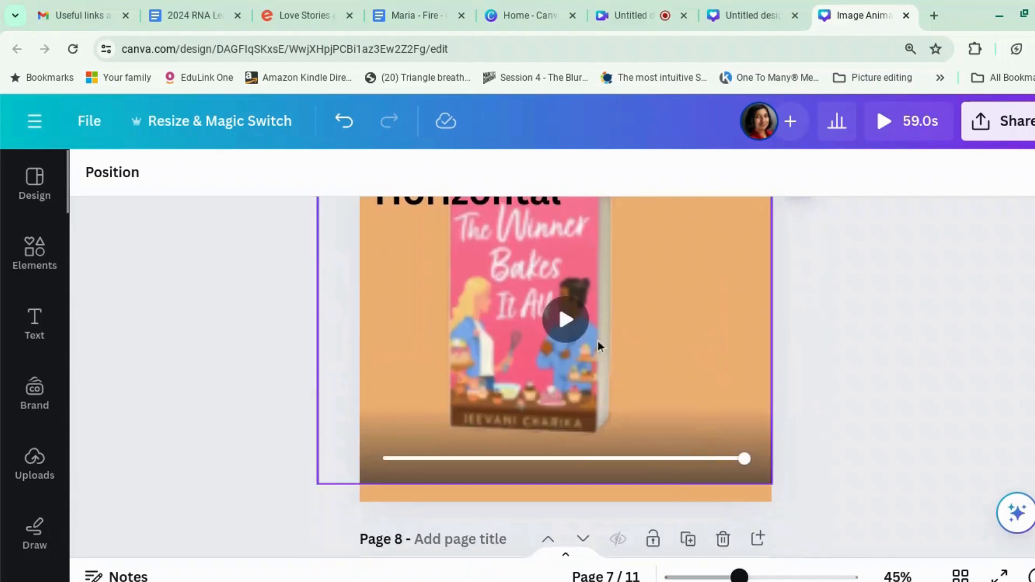
click(655, 389)
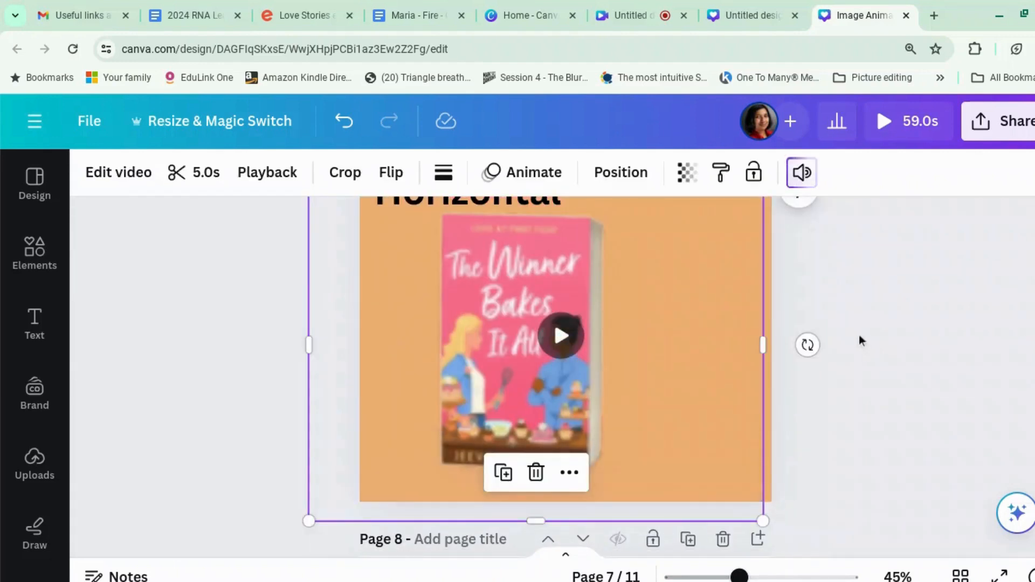
click(861, 340)
click(555, 340)
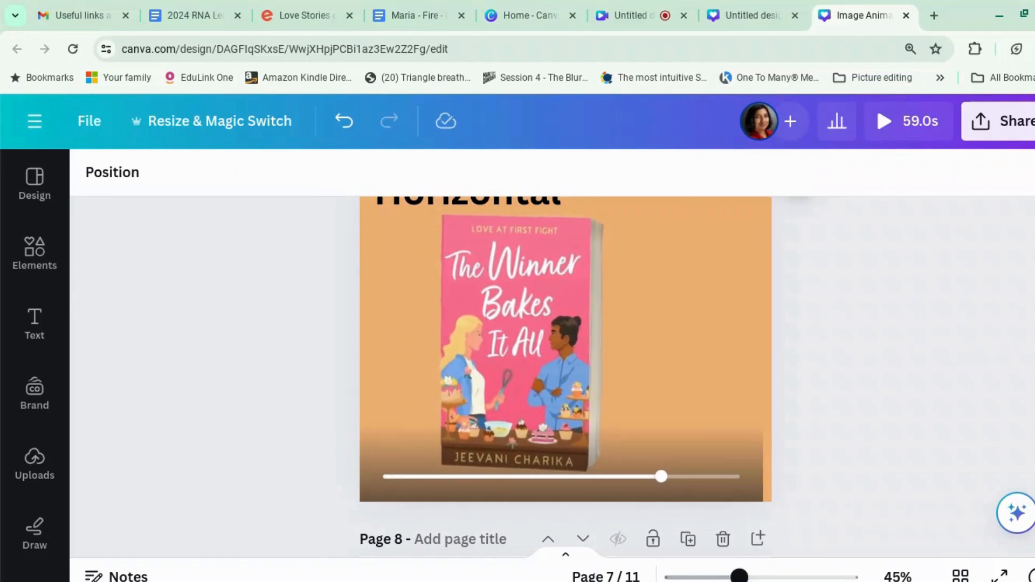
- Play the "Circle" book video on page 8 to examine its camera motion
scroll(955, 351, down, 10)
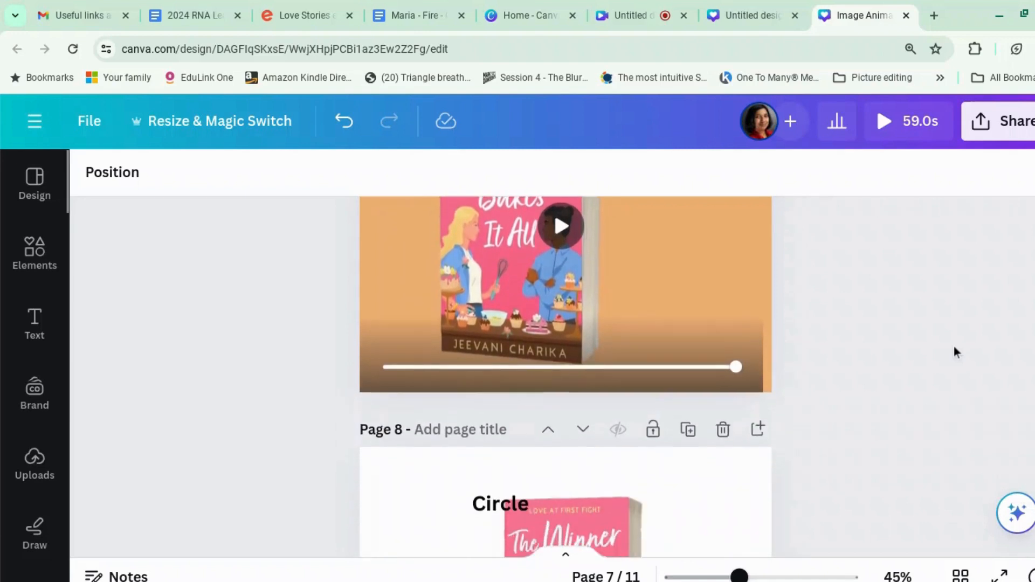
scroll(686, 292, up, 4)
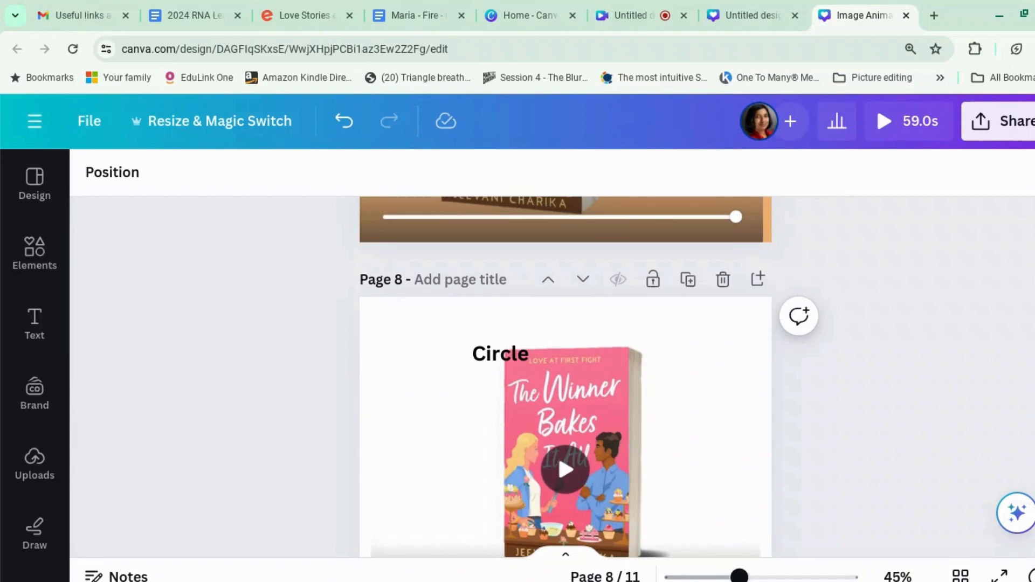
scroll(569, 377, down, 2)
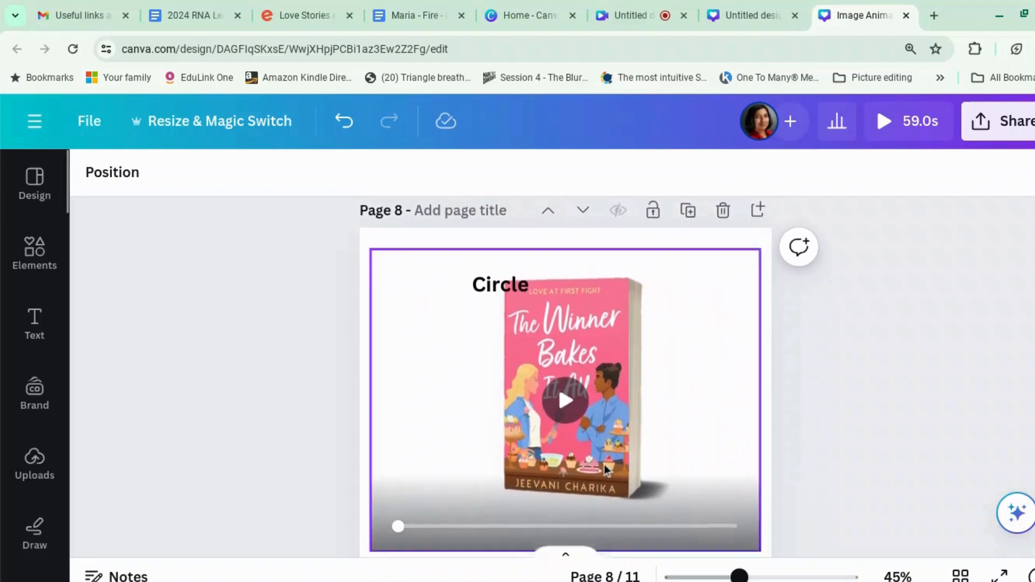
click(566, 369)
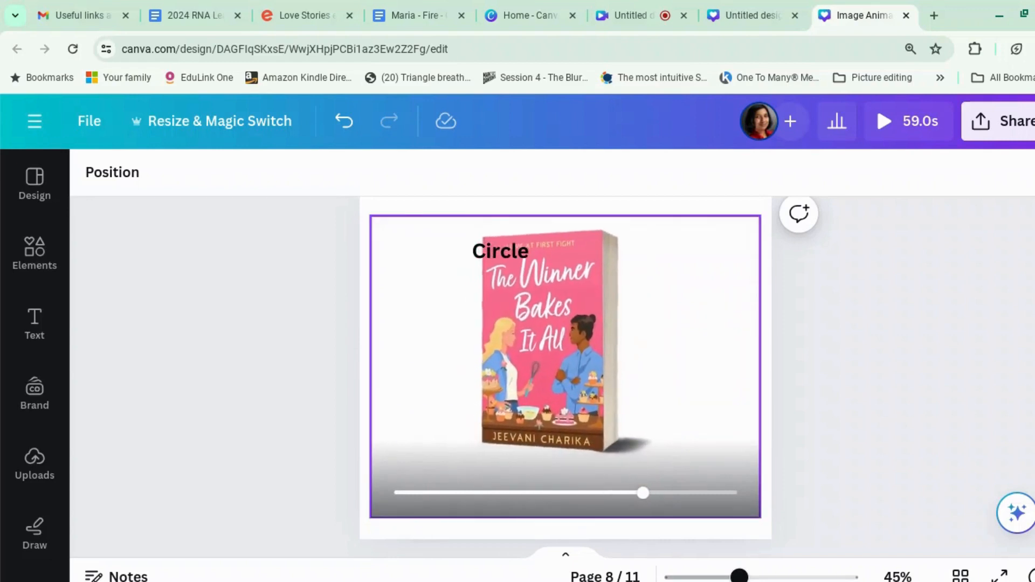
- Examine the camera motion of the "Step up" book video on page 9
scroll(606, 402, down, 3)
scroll(605, 402, down, 4)
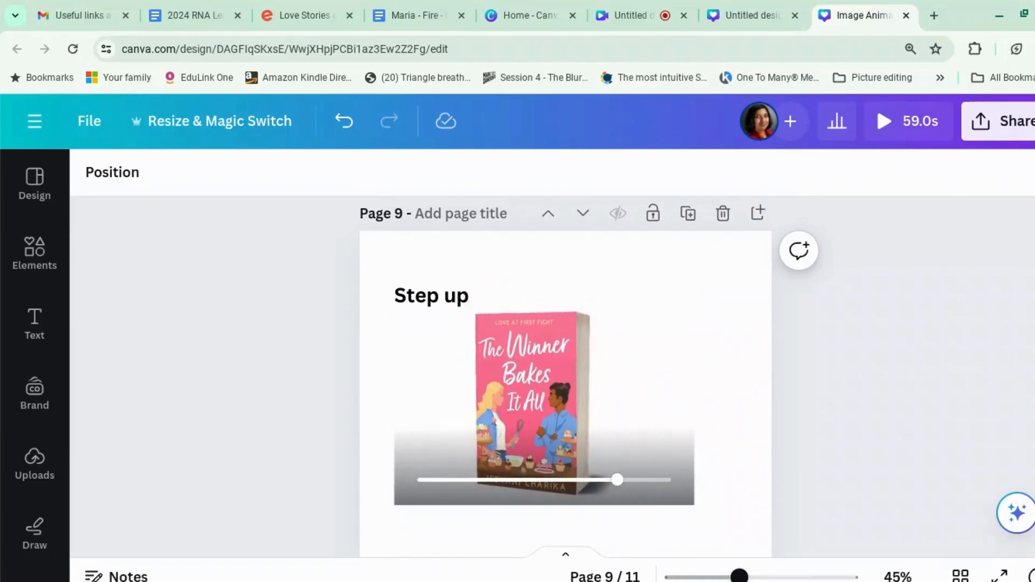
scroll(808, 376, down, 1)
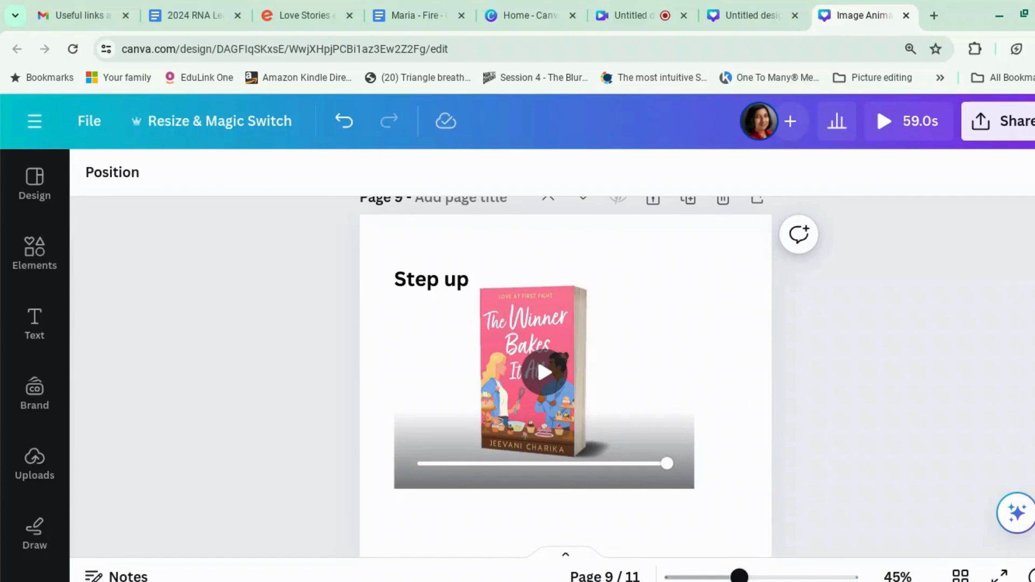
- Switch to the other untitled design, close its open preview, and play and scrub the book video on the wooden table
click(771, 16)
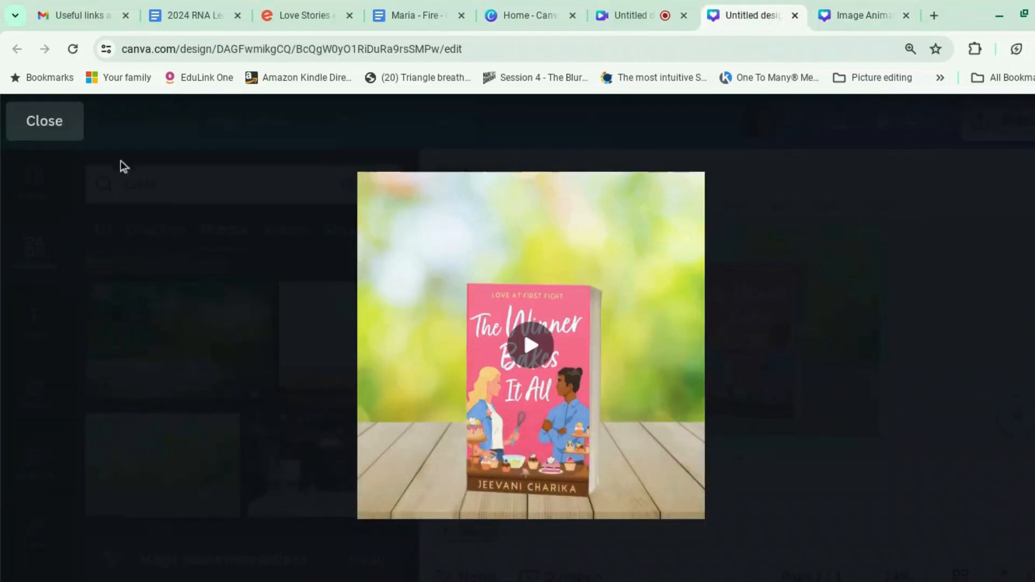
click(50, 121)
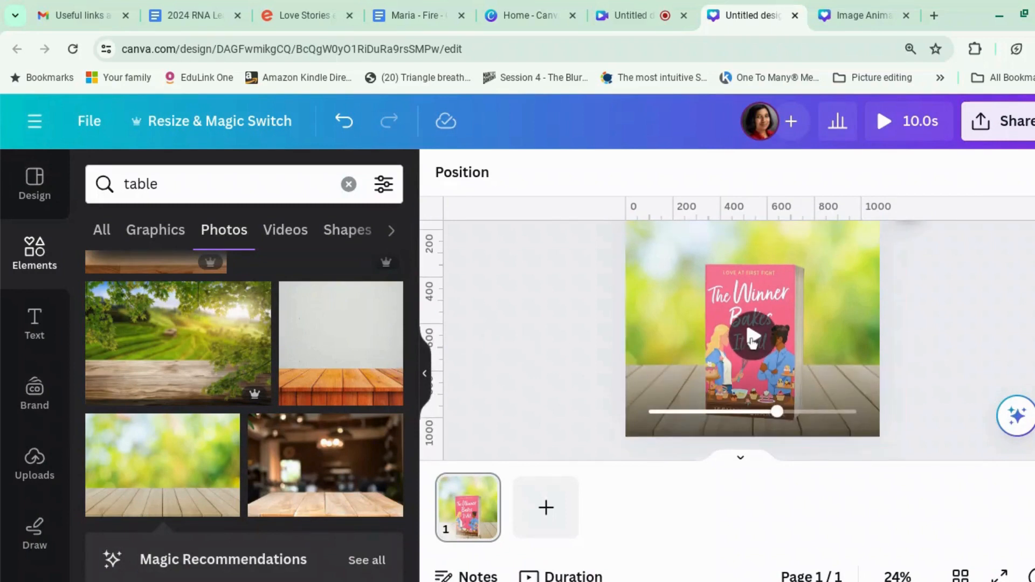
click(753, 339)
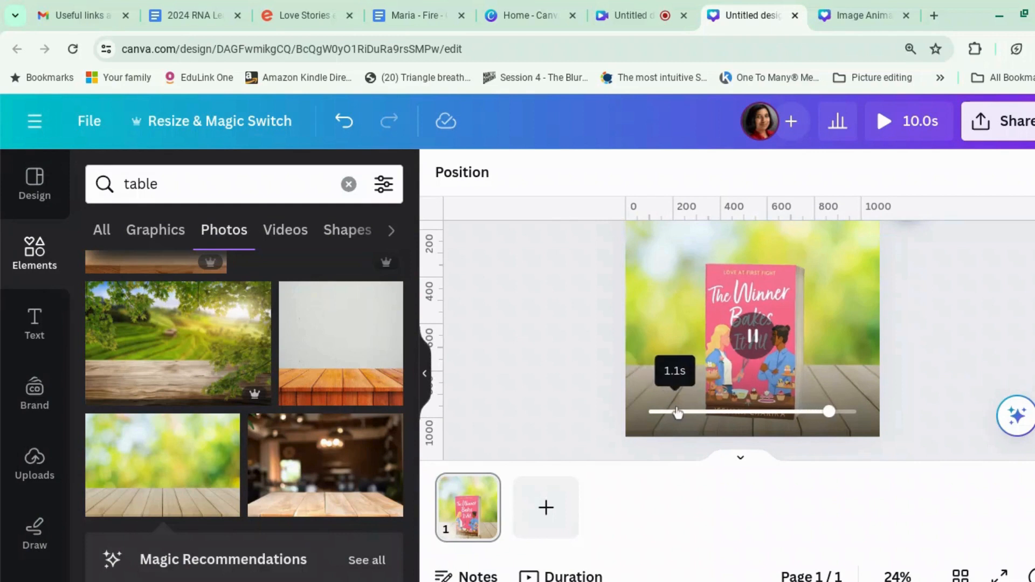
click(691, 402)
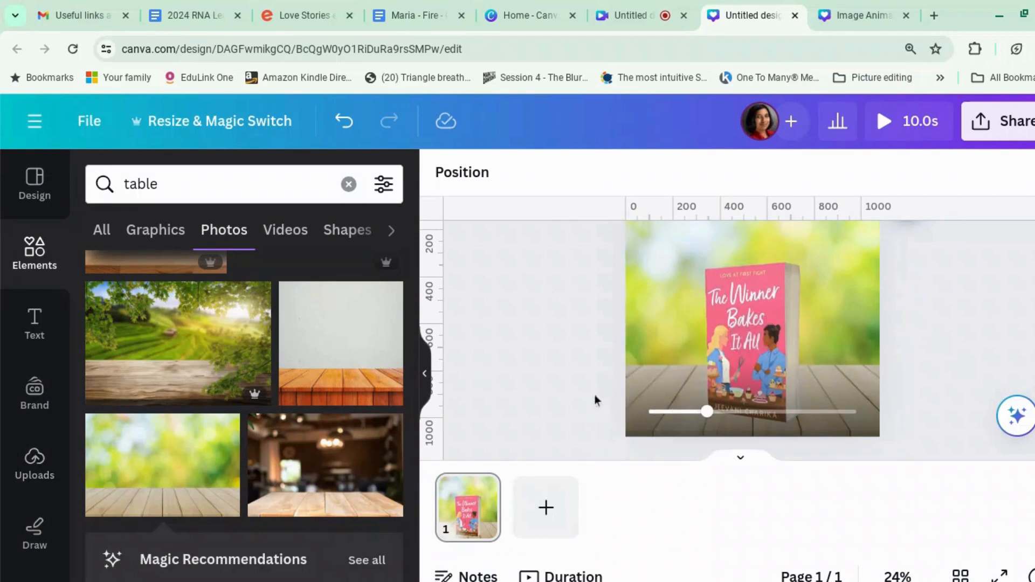
- Inspect the blurred garden and wooden table background photo, and preview the whole design before returning to the editor
click(672, 227)
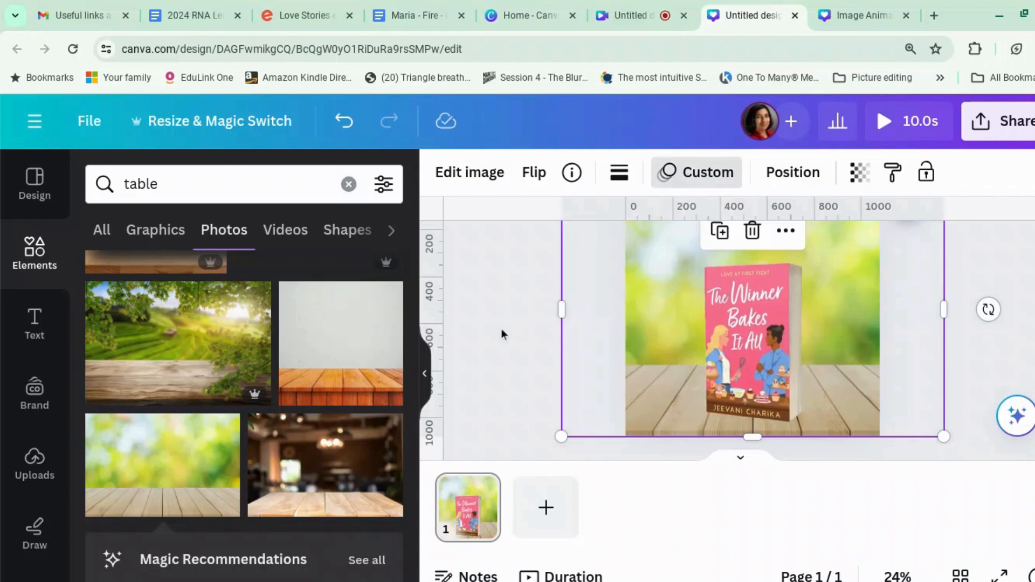
click(508, 341)
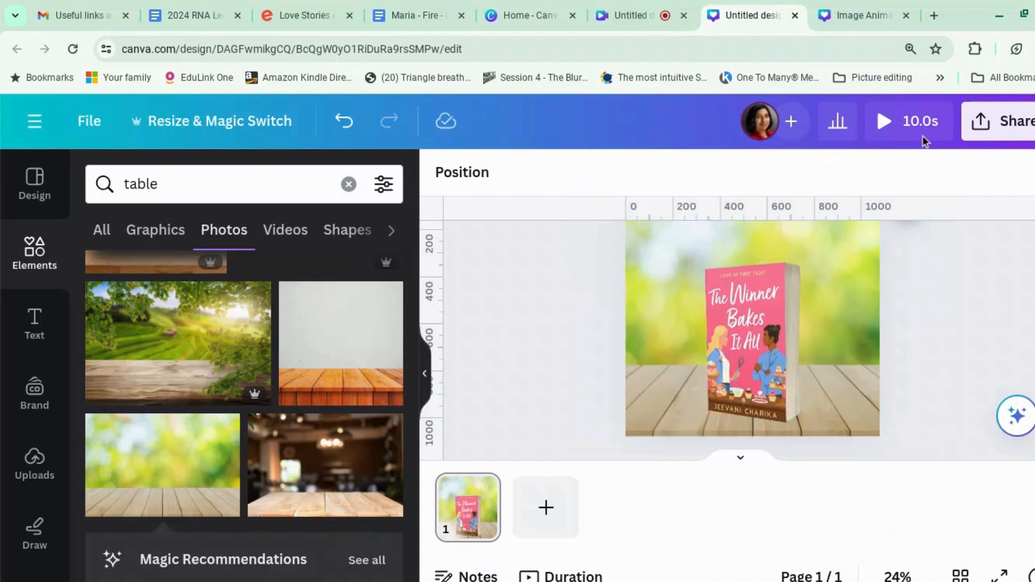
click(911, 121)
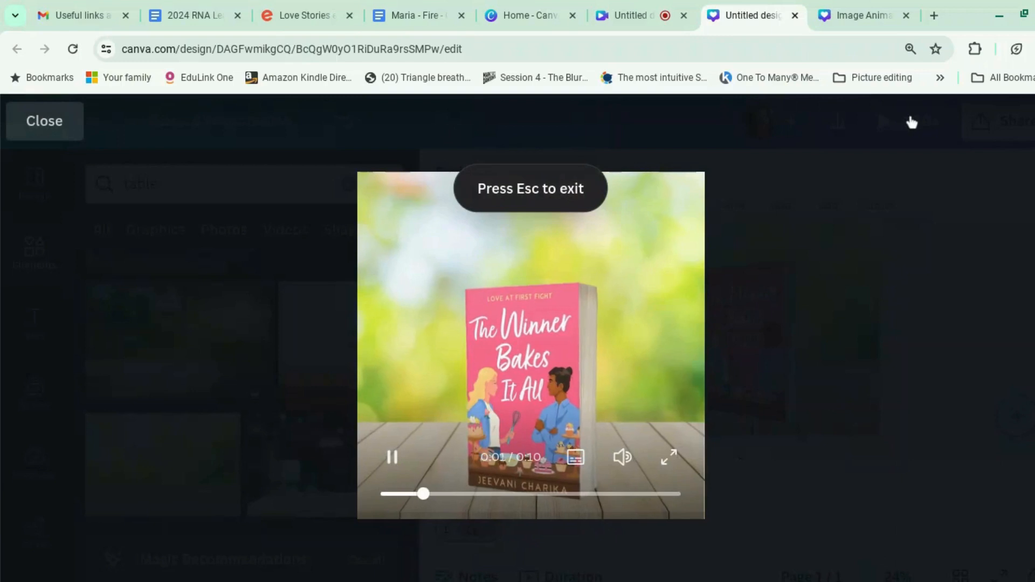
click(59, 128)
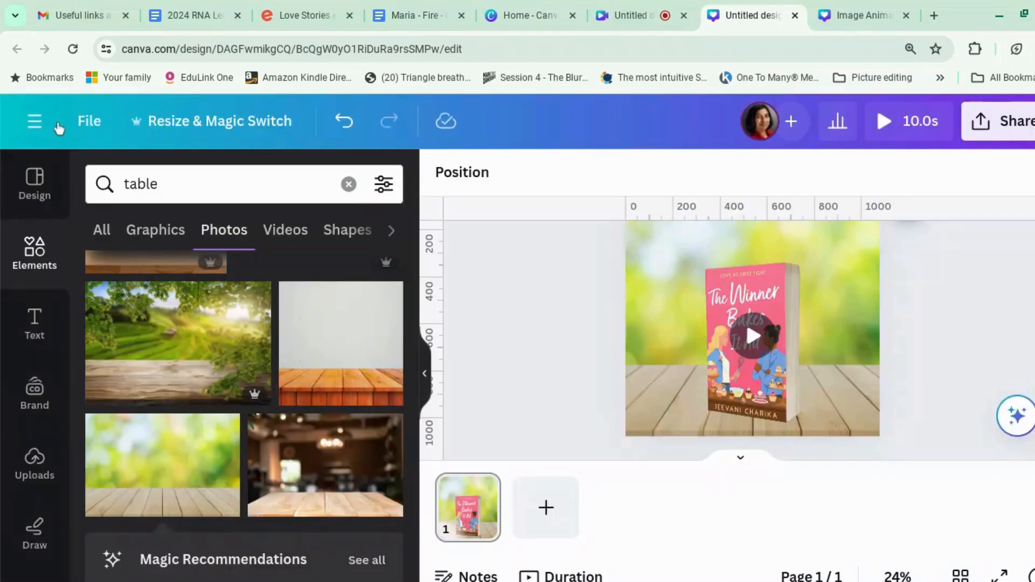